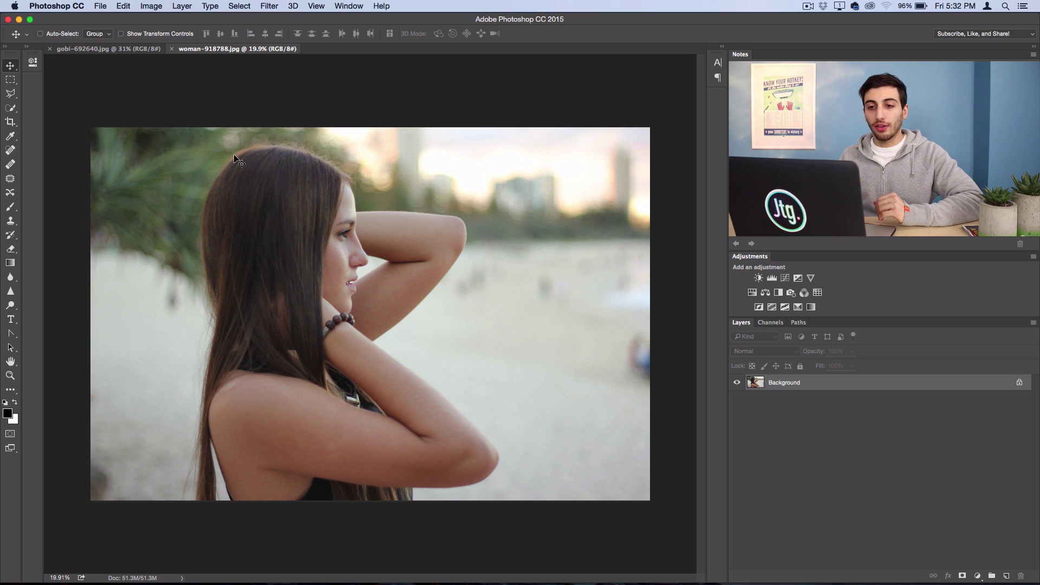
# Preview the gobi-692640.jpg desert photo alongside the woman's beach portrait.
pyautogui.click(104, 49)
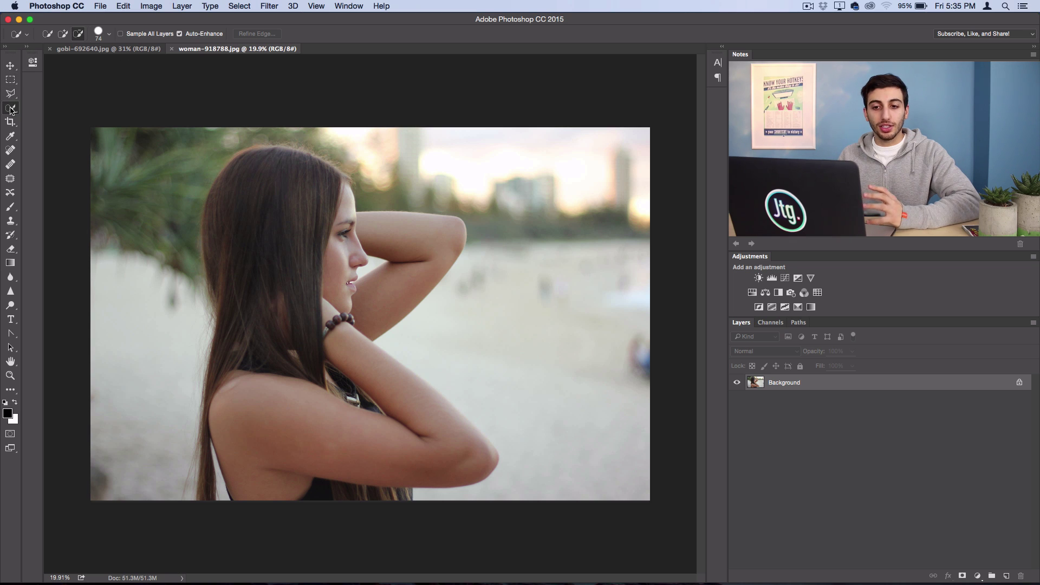
# Select the woman with an 88 px Quick Selection brush, including the bottom-left hair strand.
pyautogui.rightClick(11, 110)
pyautogui.click(45, 111)
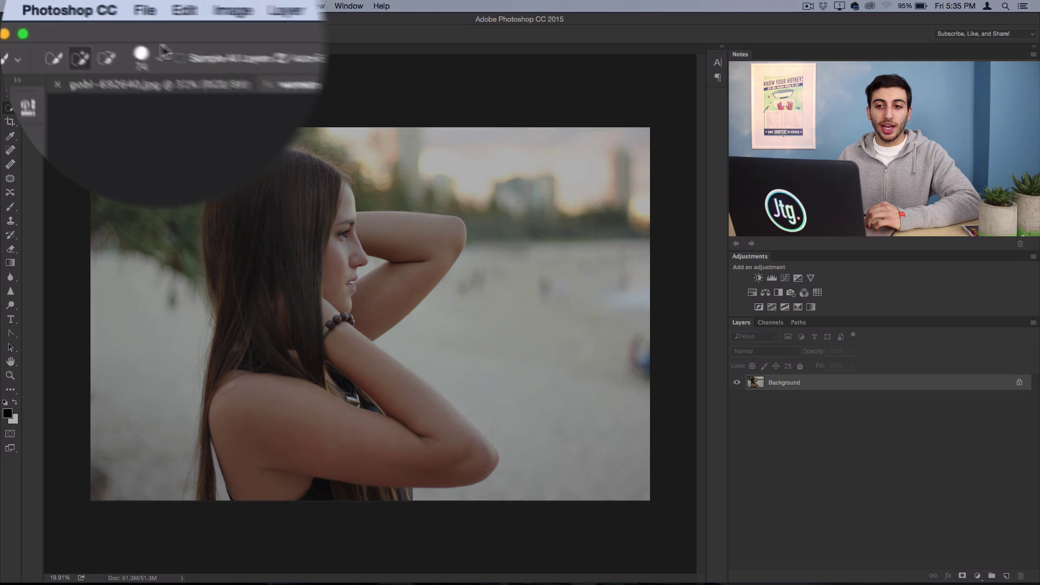
pyautogui.click(108, 36)
pyautogui.moveTo(86, 65); pyautogui.dragTo(93, 64)
pyautogui.press('Return')
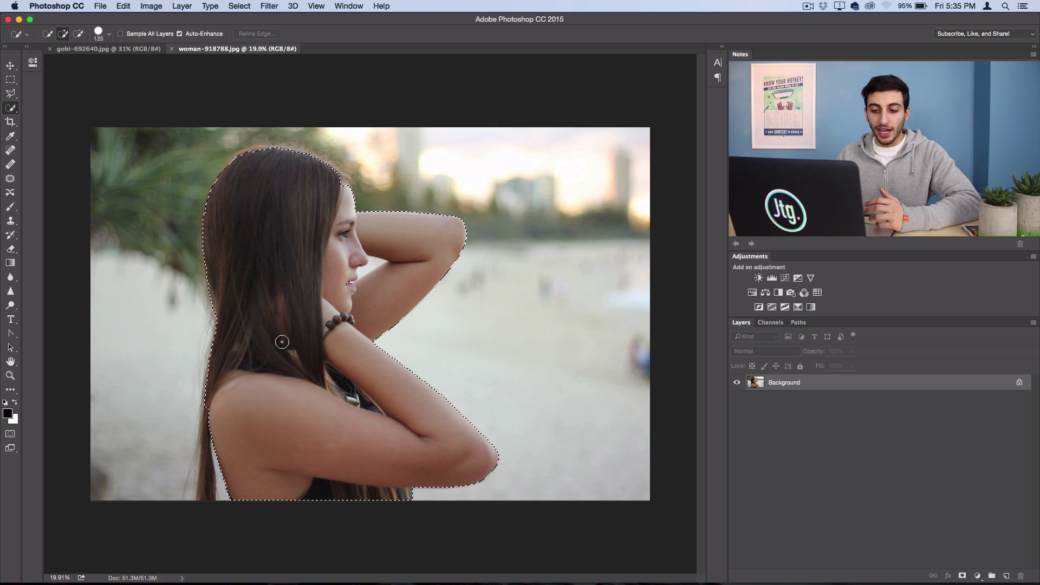
pyautogui.moveTo(206, 456); pyautogui.dragTo(207, 487)
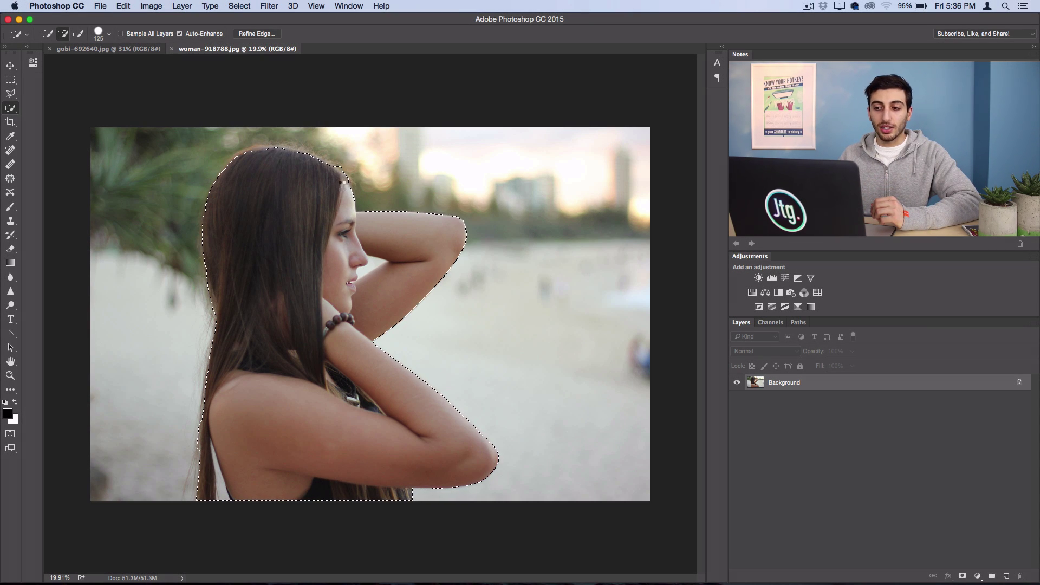
# Switch to Subtract from selection with a 29 px brush to trim background areas.
pyautogui.click(78, 33)
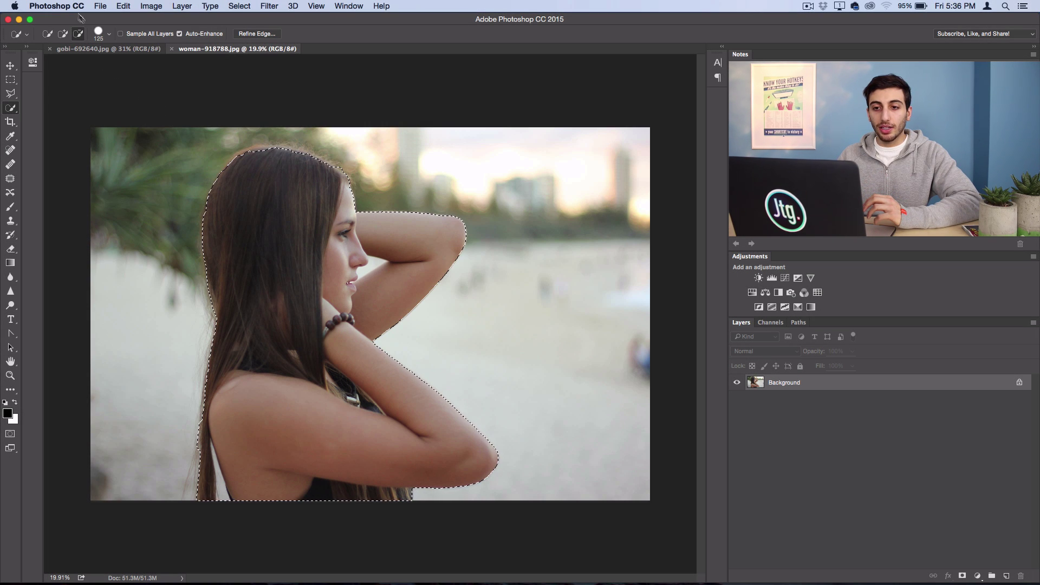
pyautogui.click(109, 33)
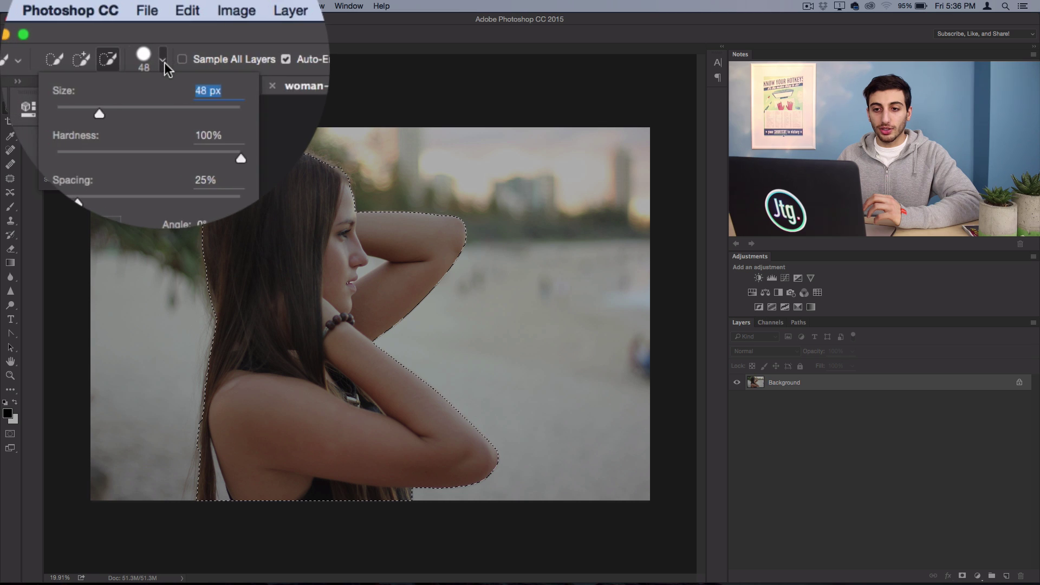
pyautogui.press('Return')
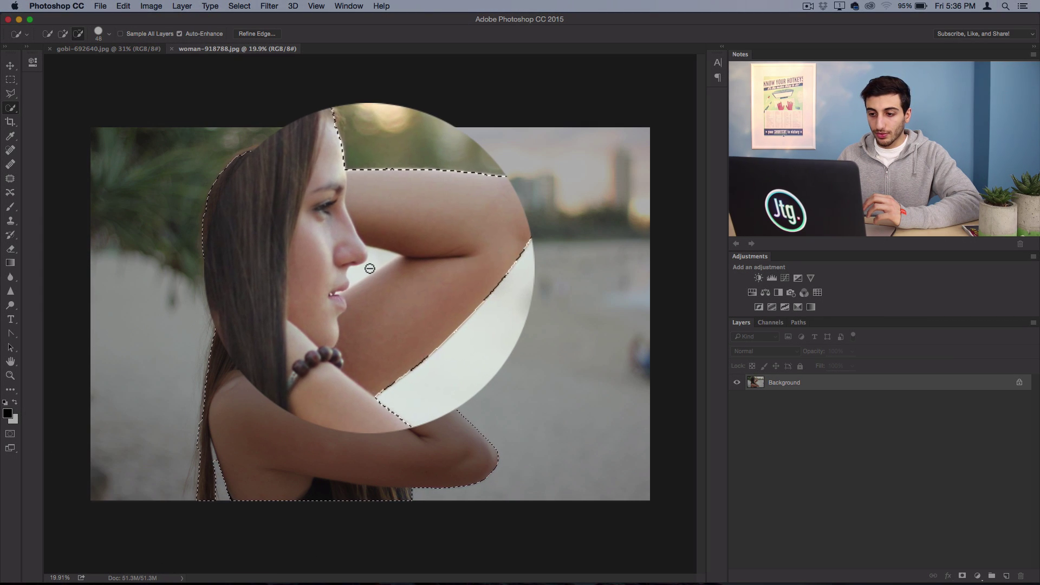
pyautogui.press('[')
pyautogui.press('[')
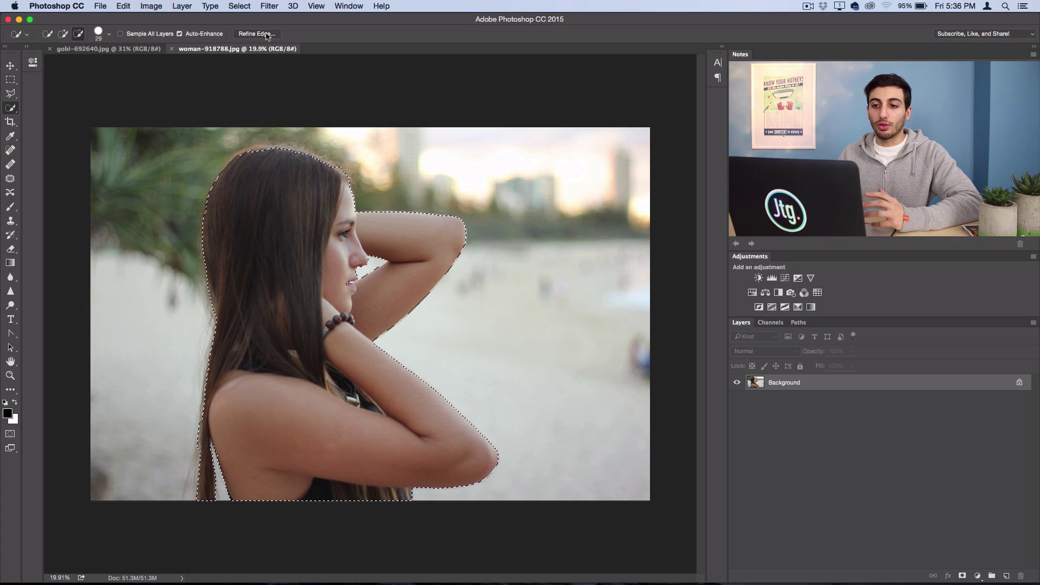
# Refine the hair edge with the Refine Radius brush, then set Radius 2.0, Smooth 9, Shift Edge +15.
pyautogui.click(257, 34)
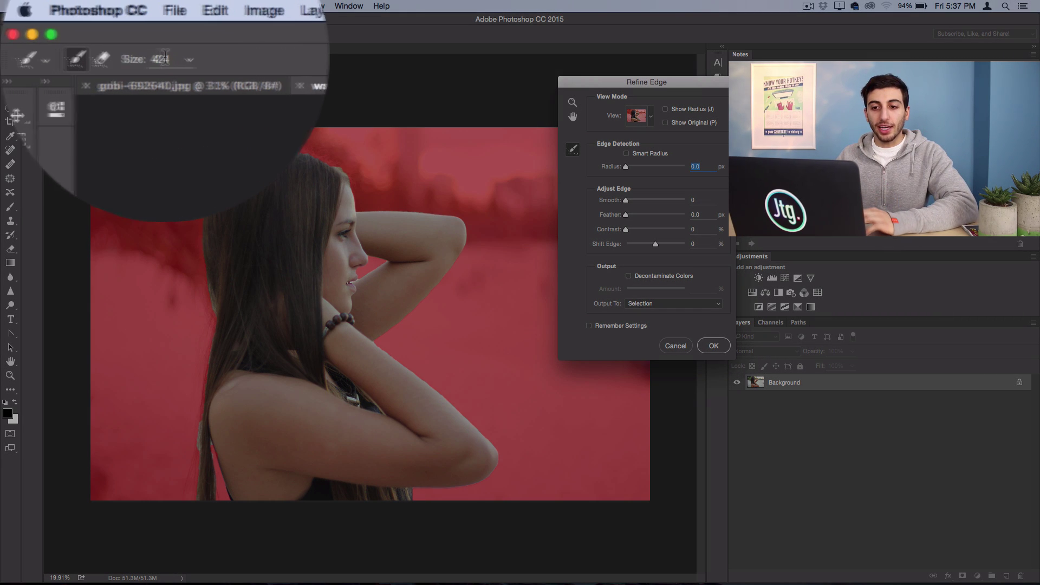
pyautogui.click(108, 35)
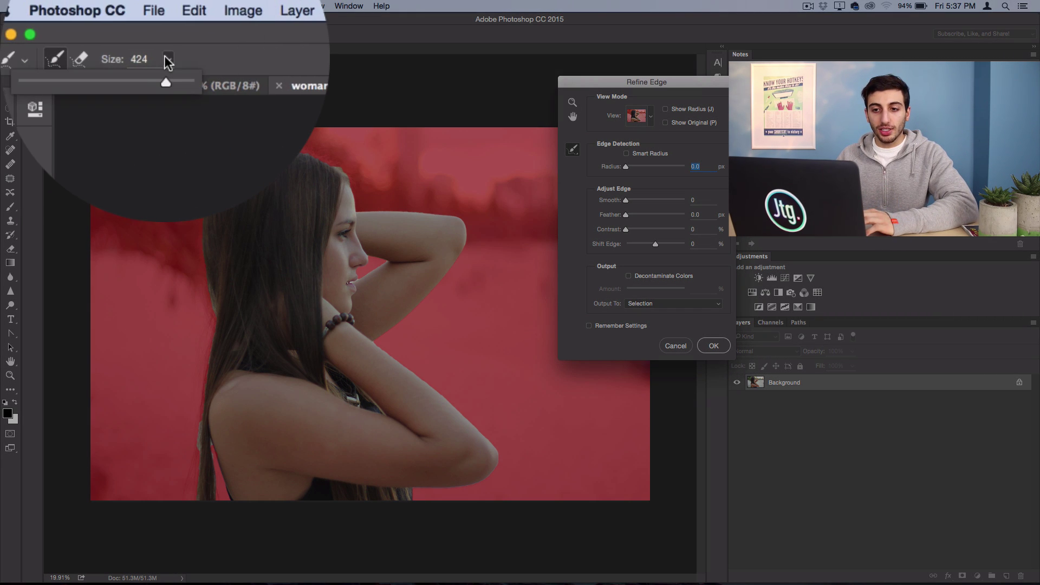
pyautogui.moveTo(166, 83); pyautogui.dragTo(151, 83)
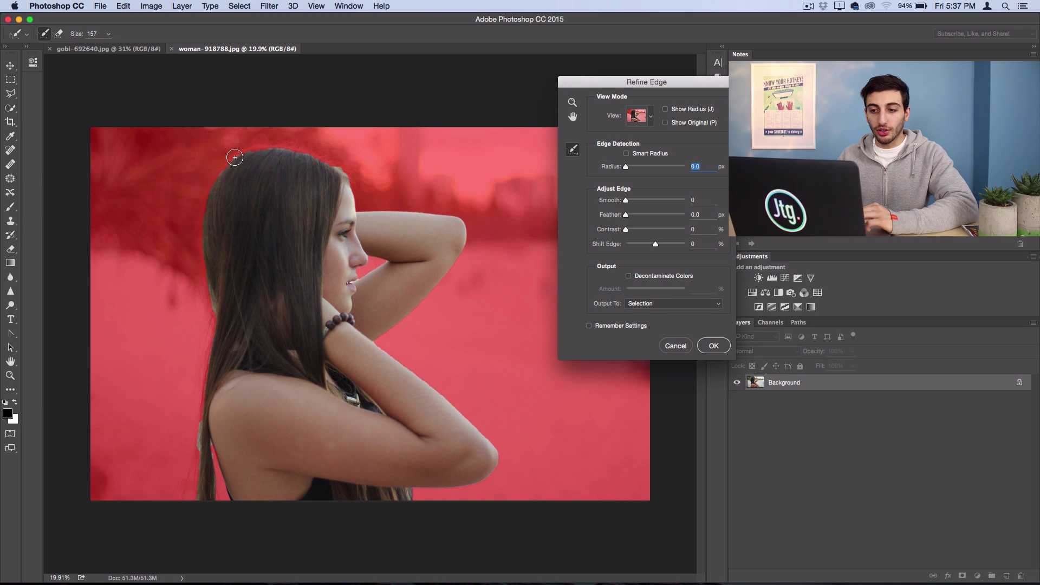
pyautogui.click(348, 176)
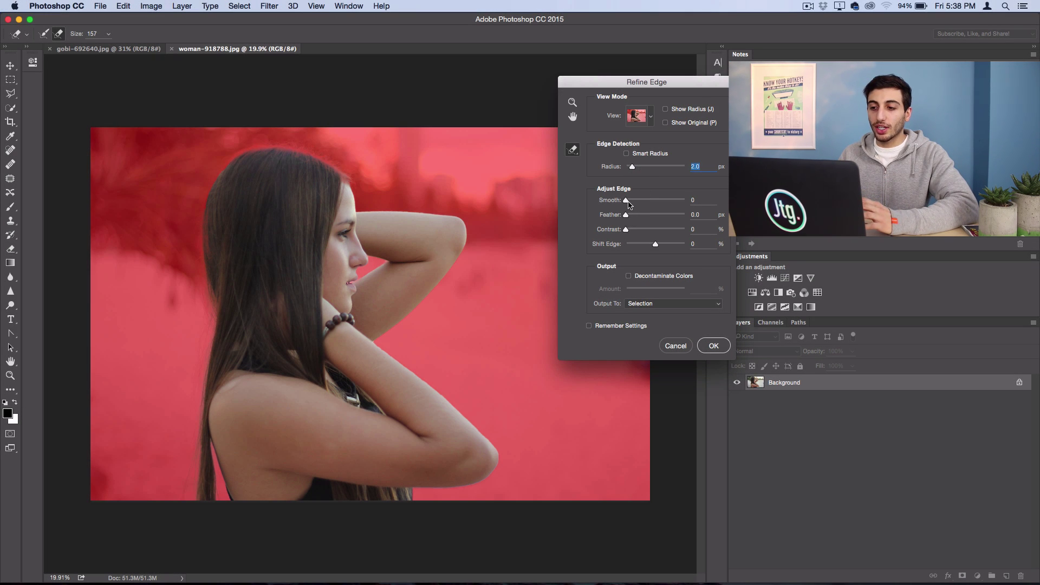
pyautogui.moveTo(629, 200); pyautogui.dragTo(631, 201)
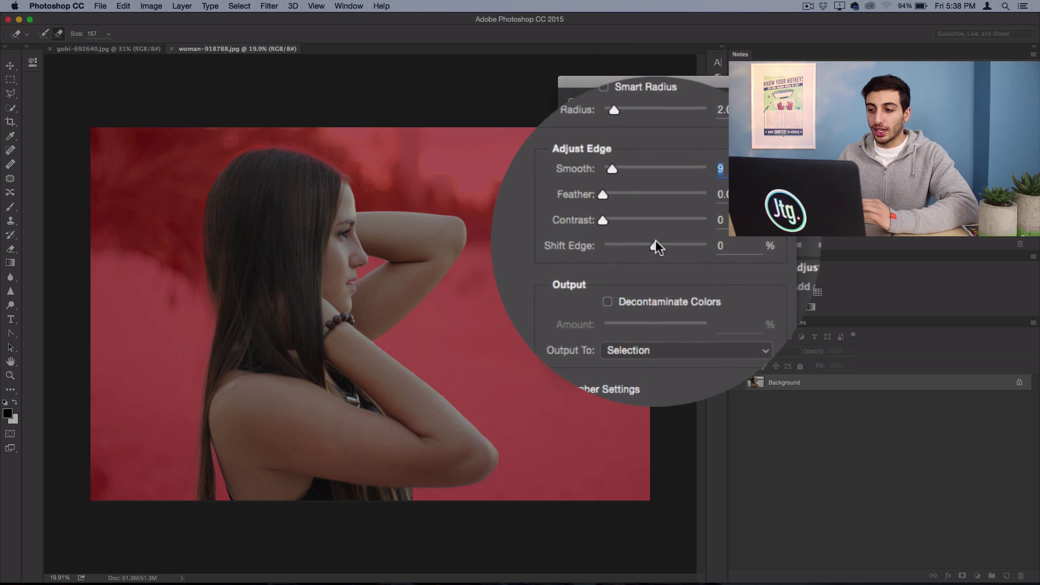
pyautogui.moveTo(653, 246); pyautogui.dragTo(670, 246)
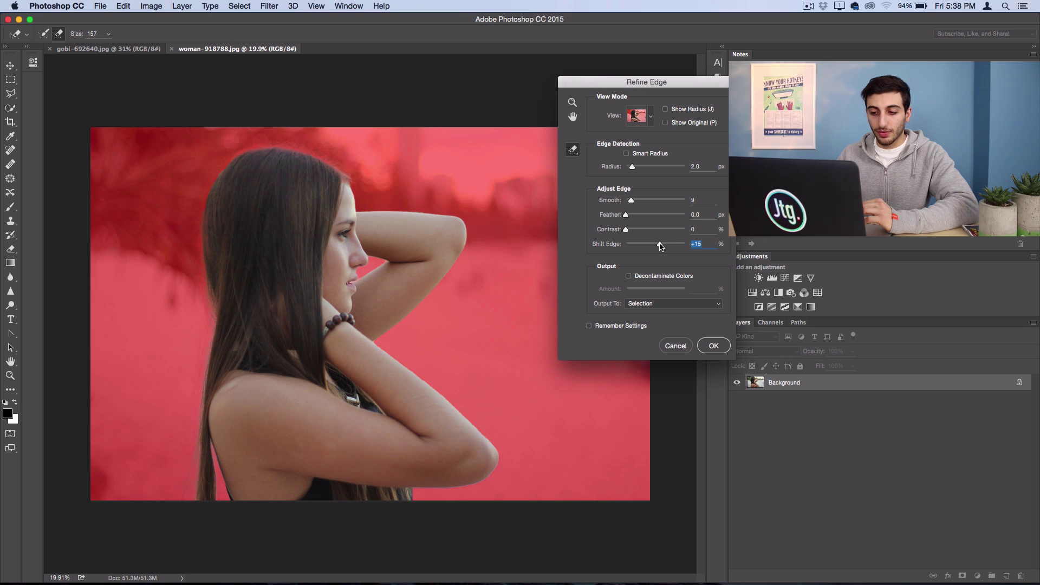
# Apply the refined edge, copy the woman to her own layer, and select the Background layer.
pyautogui.click(711, 346)
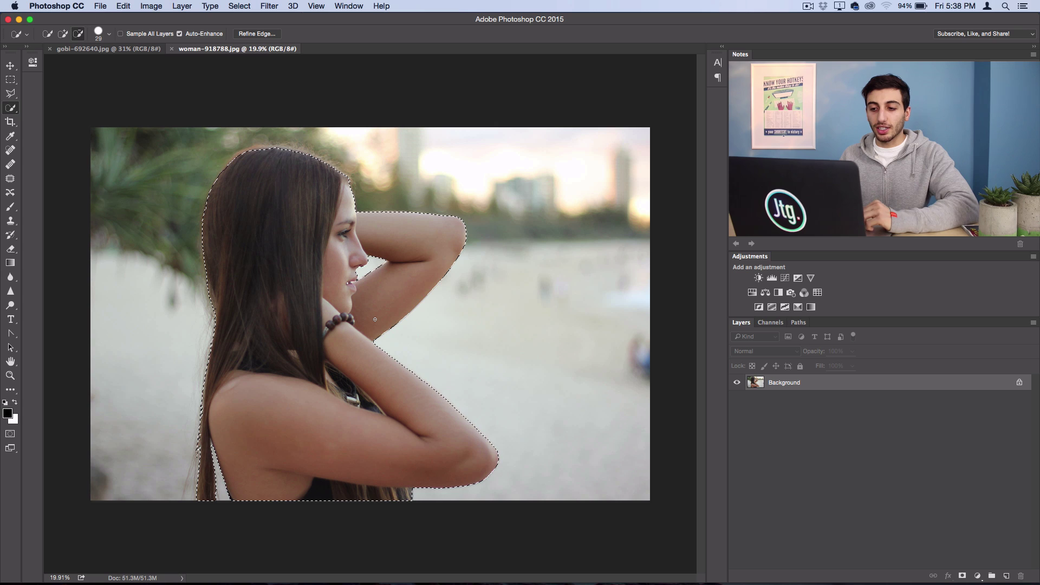
pyautogui.rightClick(283, 201)
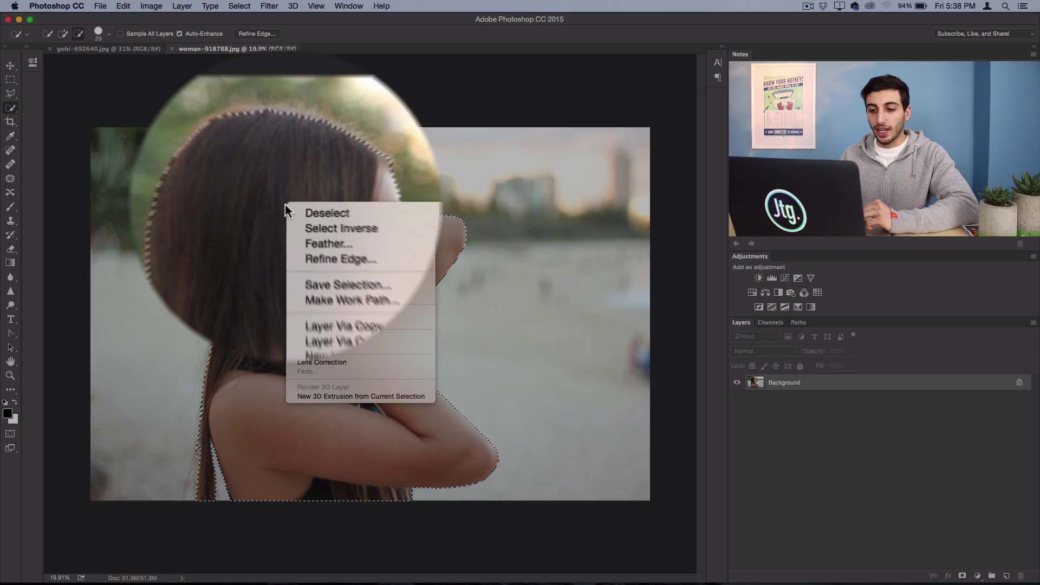
pyautogui.click(347, 275)
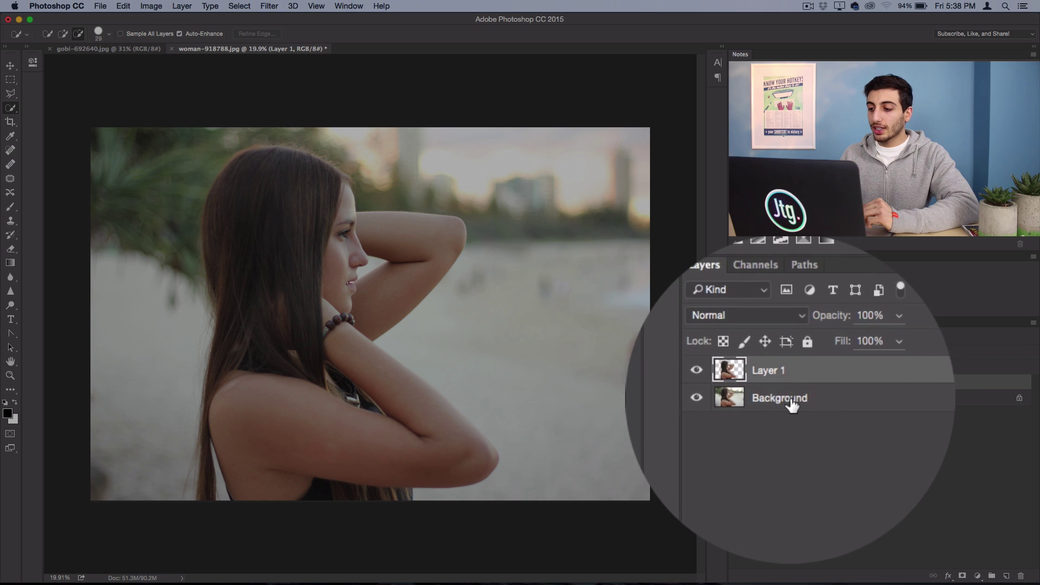
pyautogui.click(788, 399)
# Add a light grey (e8e8e8) Solid Color fill layer behind the woman.
pyautogui.click(181, 6)
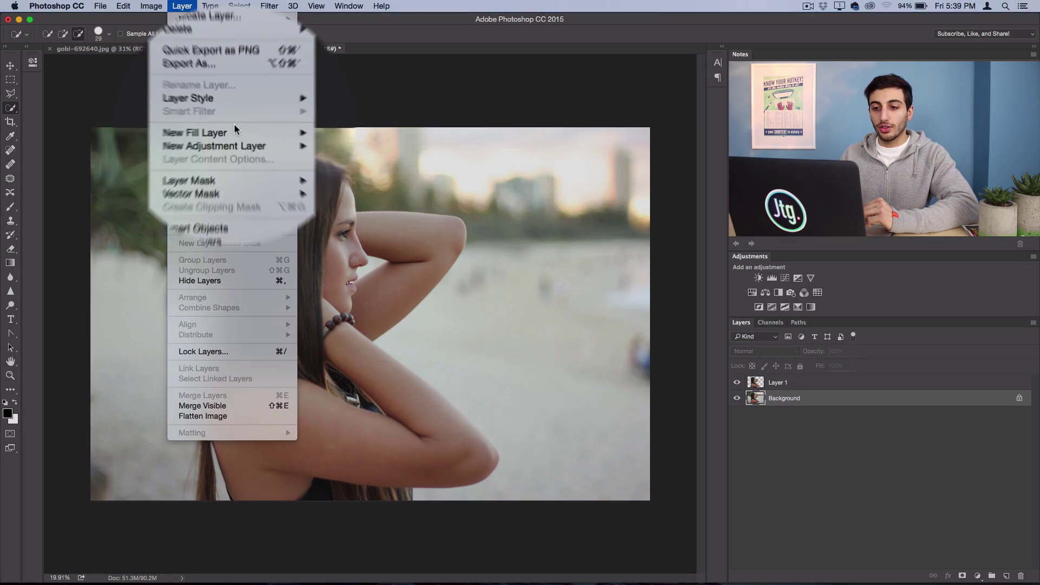
pyautogui.moveTo(235, 132)
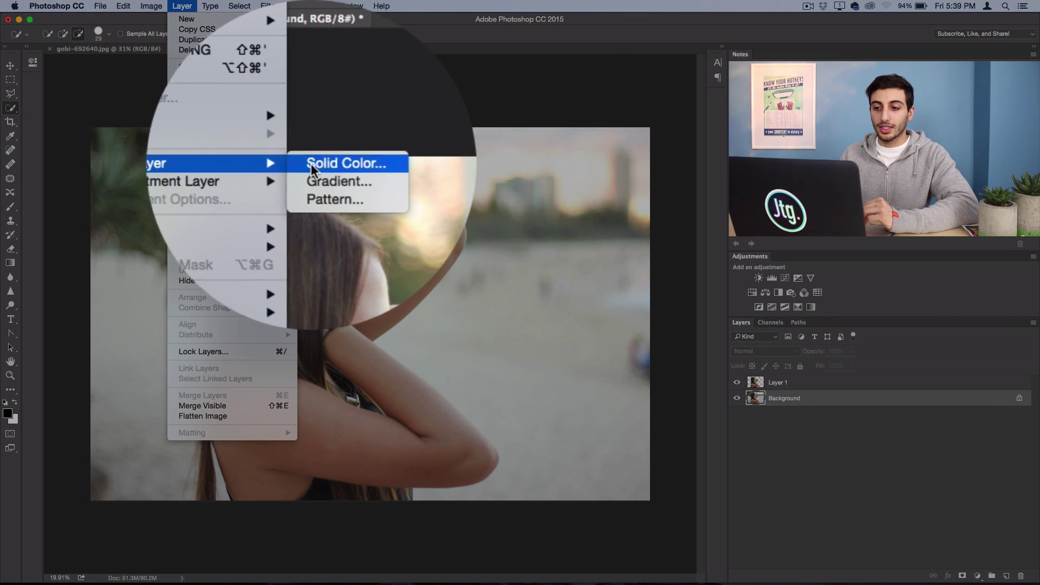
pyautogui.click(325, 164)
pyautogui.press('Return')
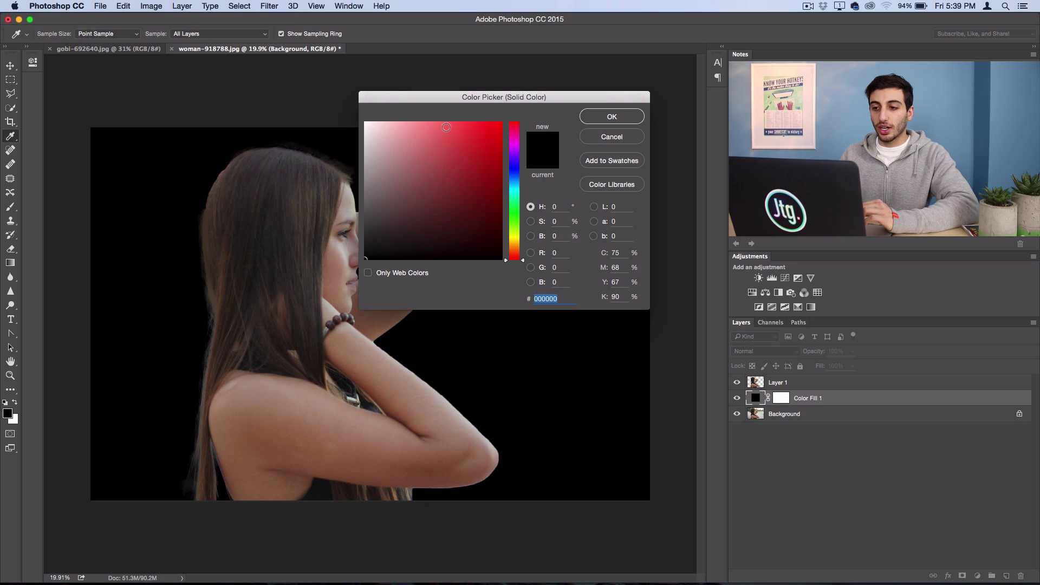
pyautogui.moveTo(420, 97); pyautogui.dragTo(638, 100)
pyautogui.moveTo(585, 144); pyautogui.dragTo(566, 138)
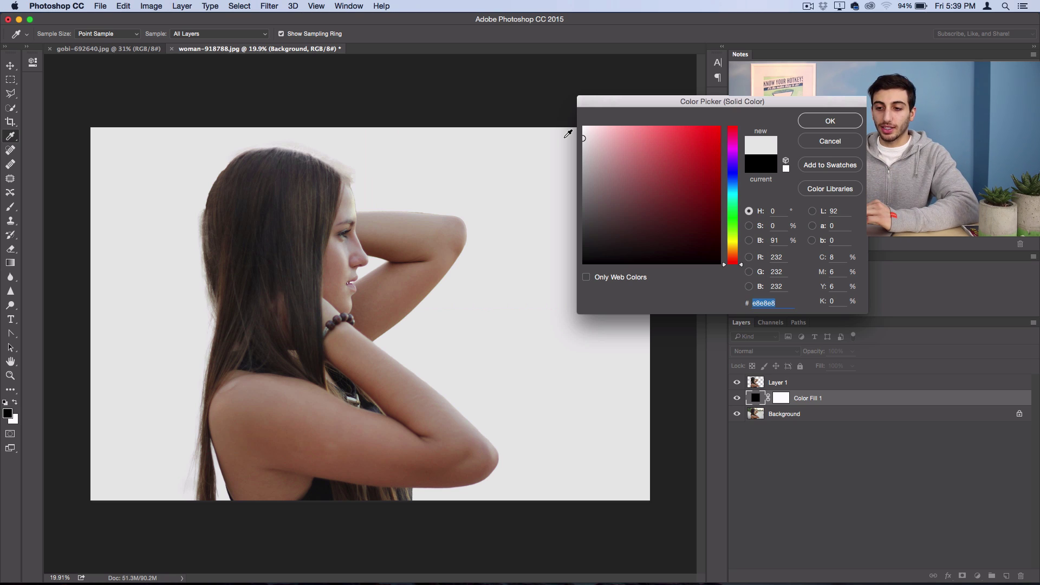
pyautogui.click(828, 121)
# Apply Lens Correction as a smart filter with vignette amount -33 and midpoint +70.
pyautogui.click(269, 6)
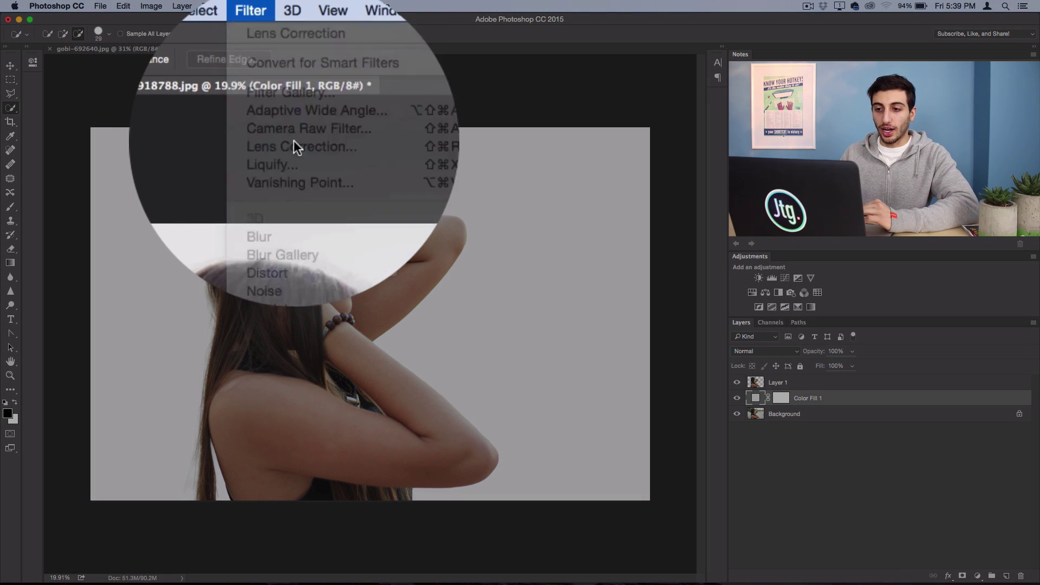
pyautogui.click(293, 82)
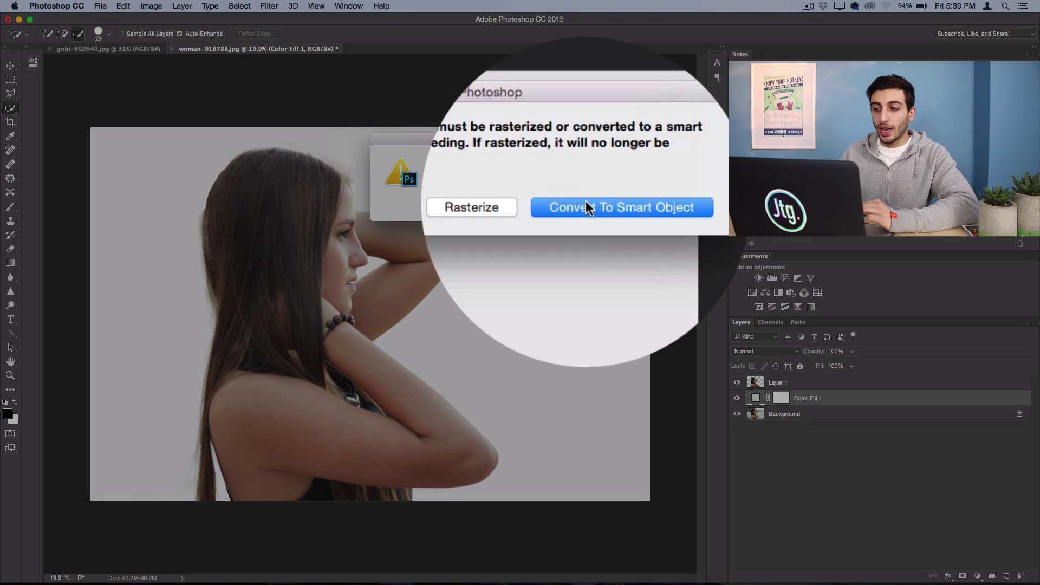
pyautogui.click(586, 206)
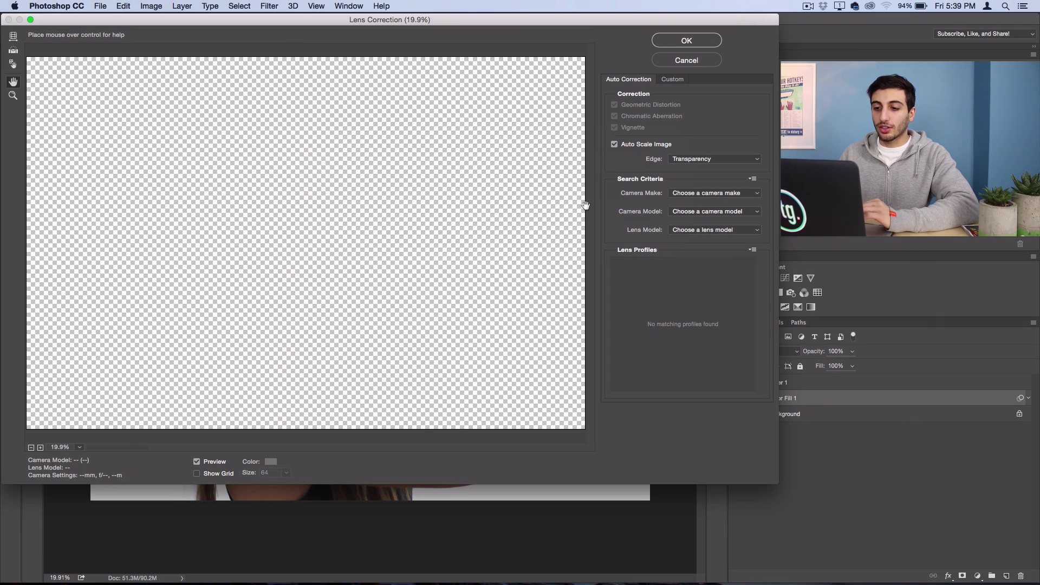
pyautogui.click(672, 79)
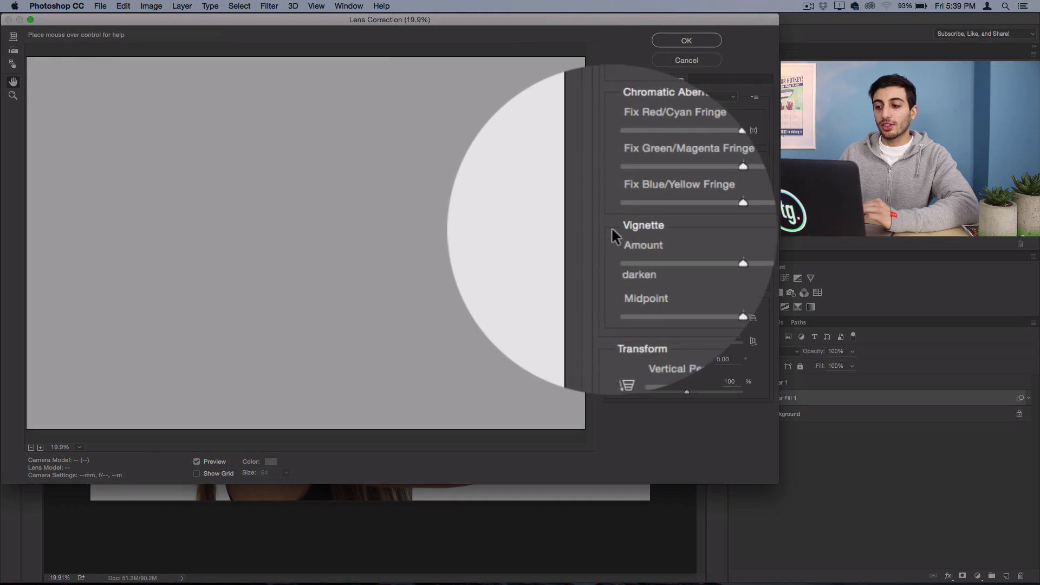
pyautogui.moveTo(664, 246); pyautogui.dragTo(650, 249)
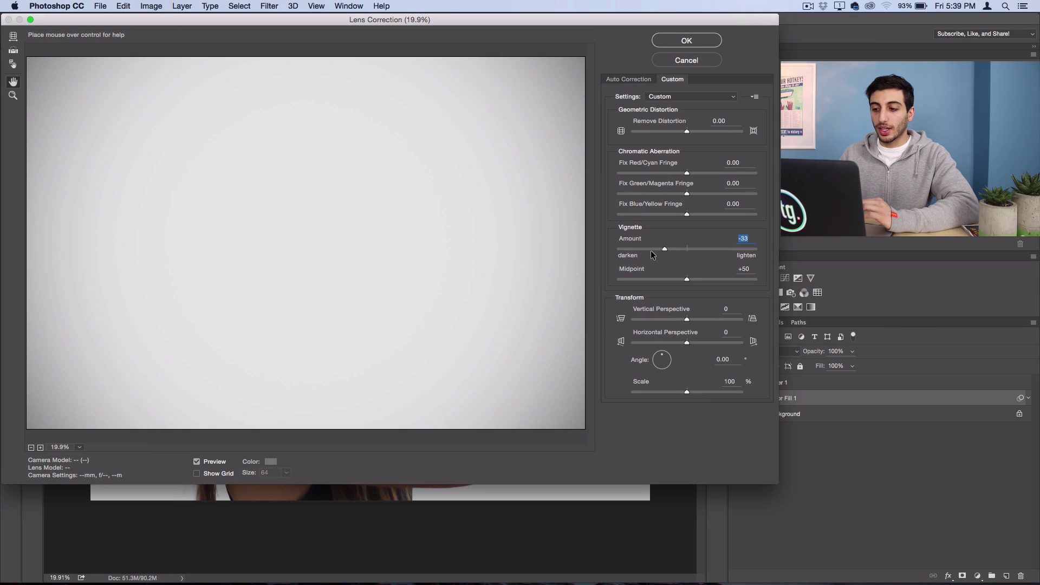
pyautogui.moveTo(684, 280); pyautogui.dragTo(714, 277)
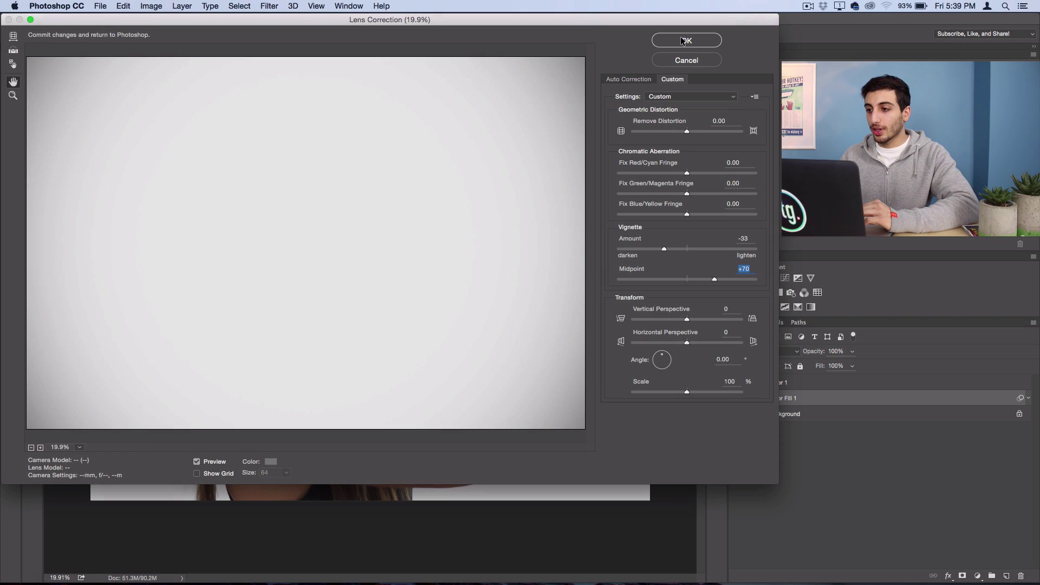
pyautogui.click(684, 41)
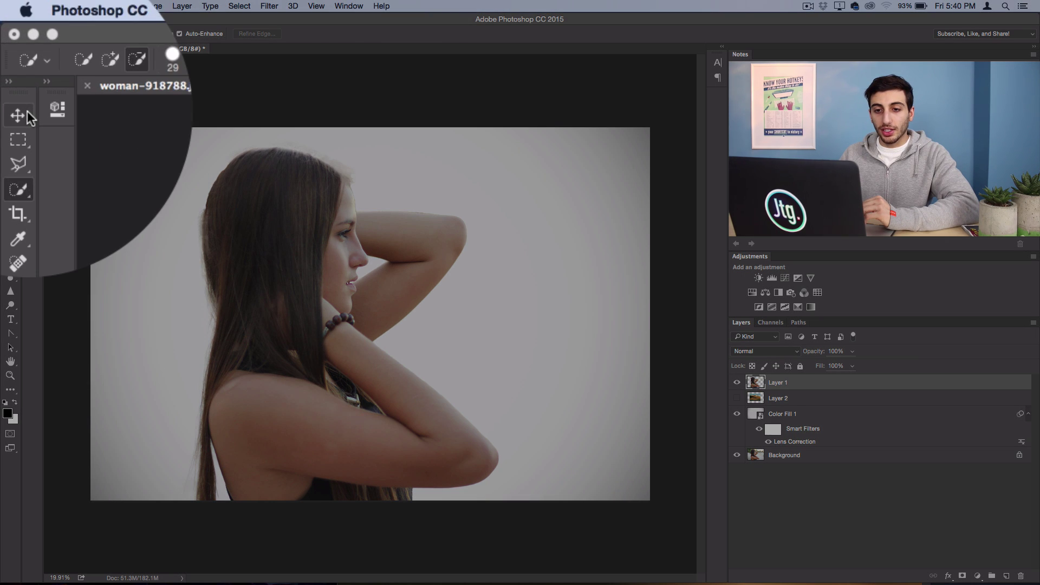
# Move the woman slightly right and enlarge her proportionally to about 109%.
pyautogui.press('v')
pyautogui.moveTo(281, 309)
pyautogui.mouseDown()
pyautogui.moveTo(339, 314)
pyautogui.moveTo(301, 308)
pyautogui.mouseUp()
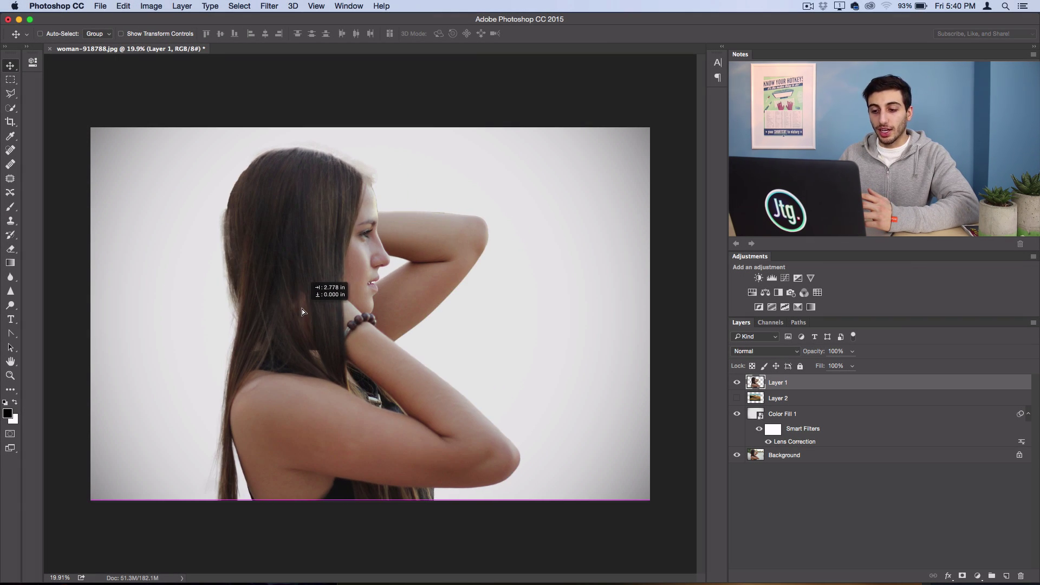
pyautogui.click(124, 6)
pyautogui.click(162, 224)
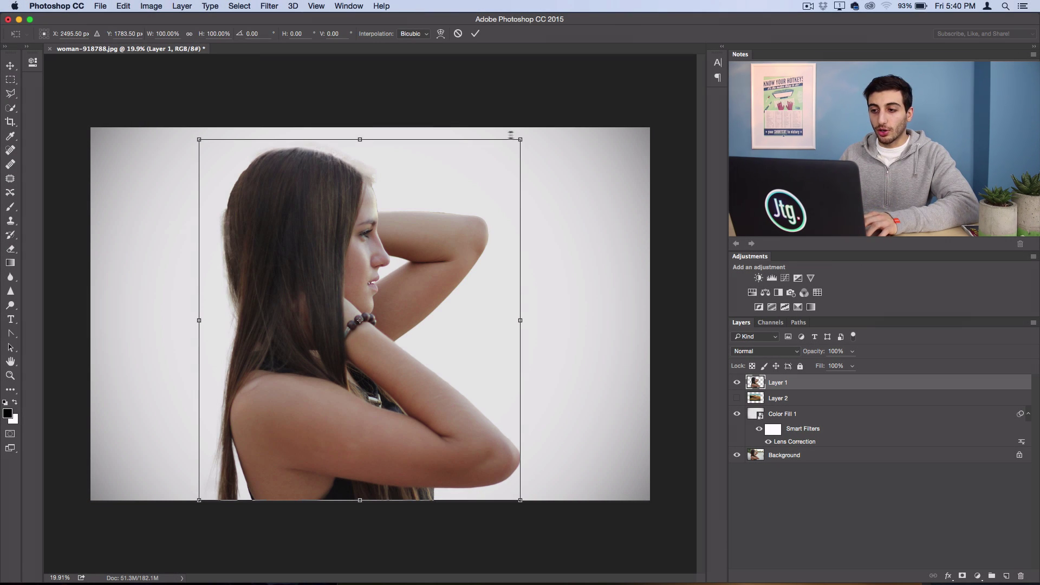
pyautogui.moveTo(510, 134); pyautogui.dragTo(561, 123)
pyautogui.hotkey('shift', 'Return')
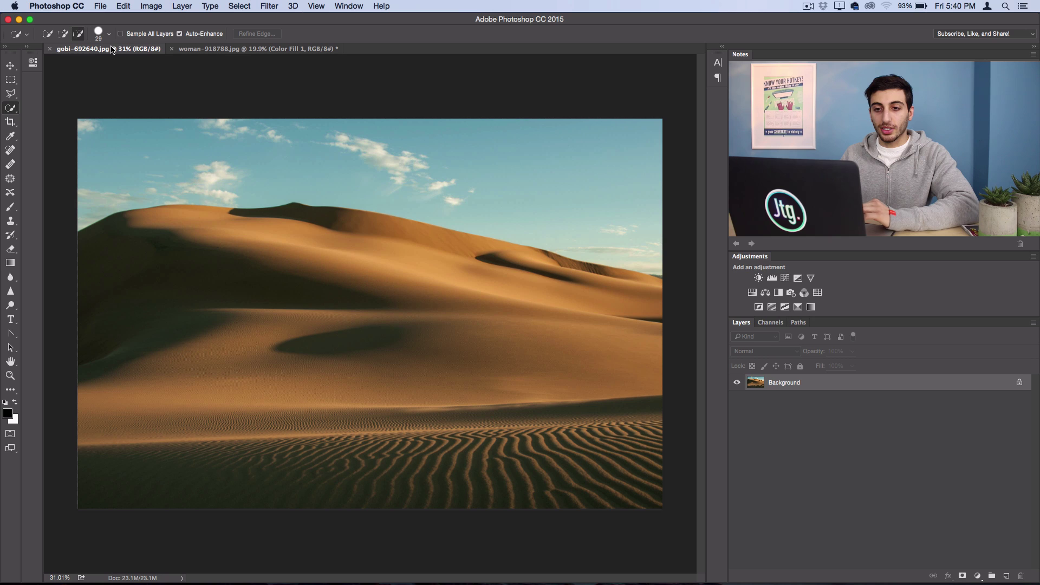
# Paste the desert photo into the portrait and scale it proportionally to cover the canvas.
pyautogui.moveTo(112, 50); pyautogui.dragTo(790, 384)
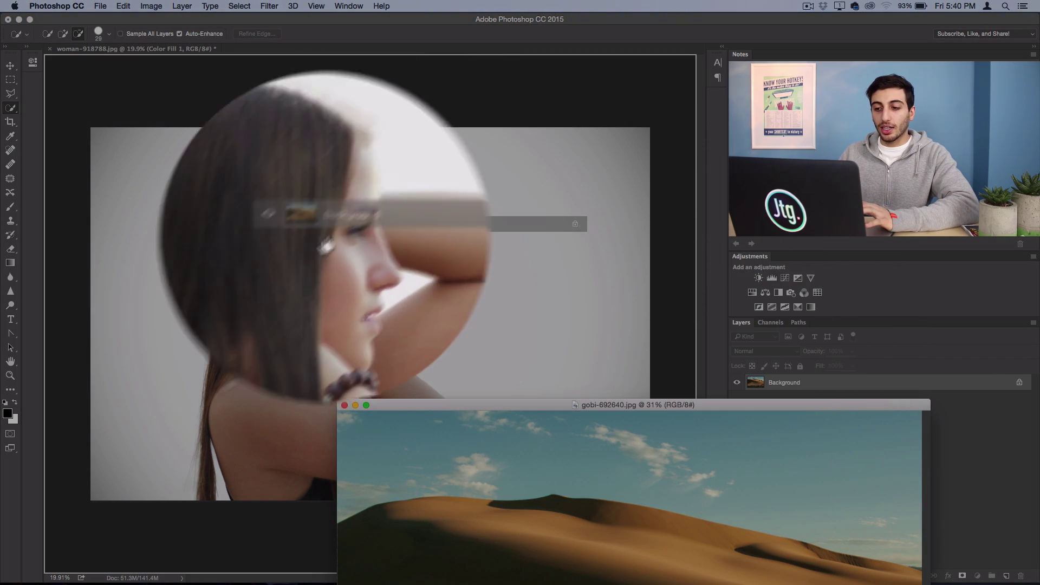
pyautogui.press('super+v')
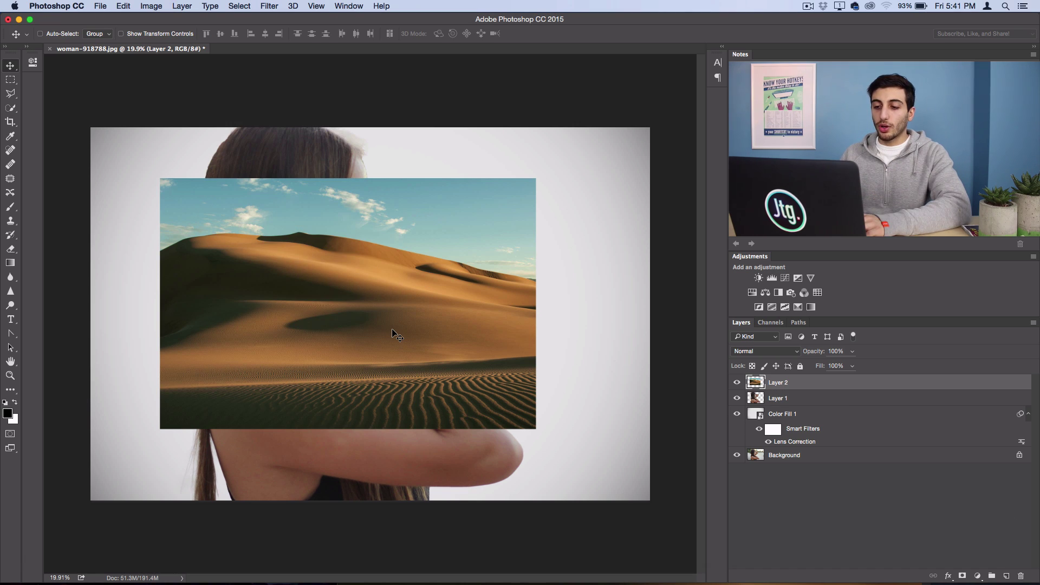
pyautogui.press('super+t')
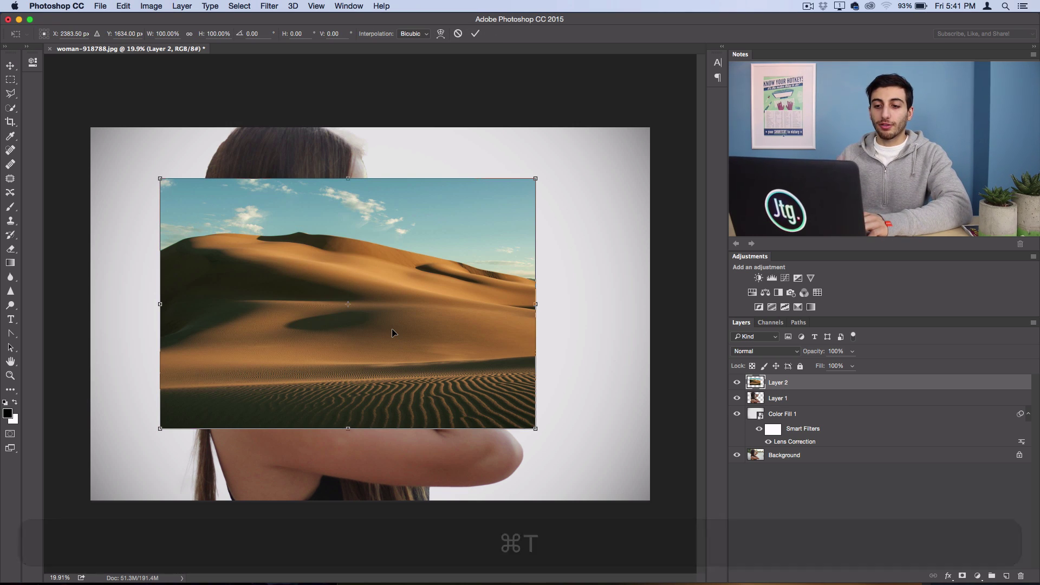
pyautogui.press('shift')
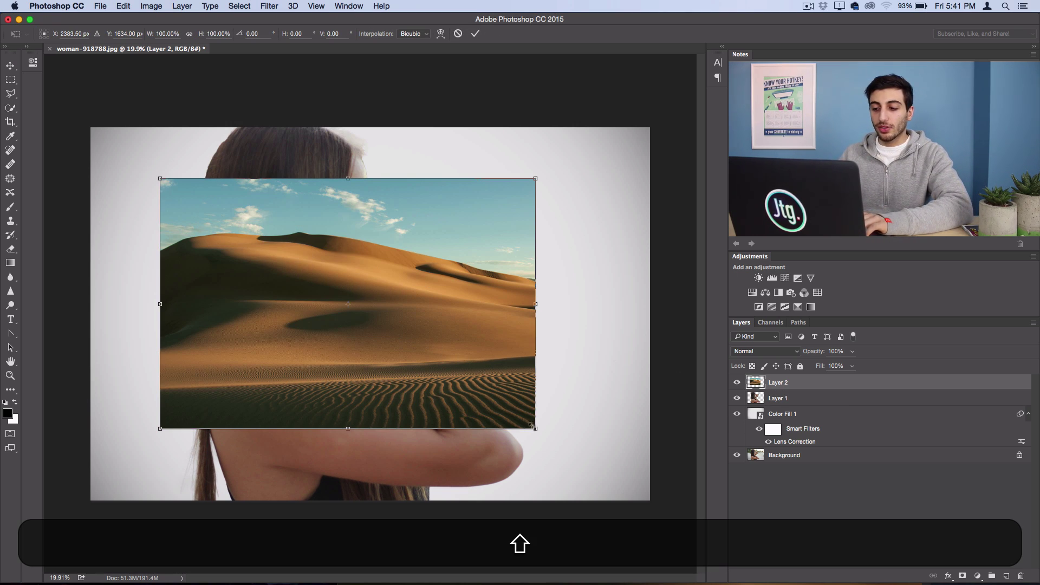
pyautogui.moveTo(533, 428); pyautogui.dragTo(646, 502)
pyautogui.moveTo(161, 177); pyautogui.dragTo(81, 125)
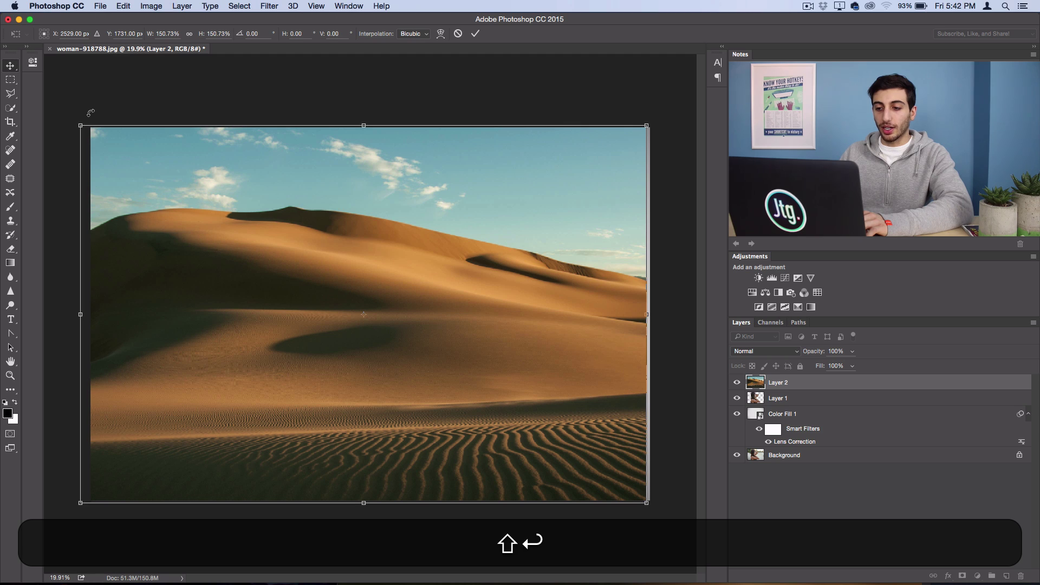
pyautogui.press('Return')
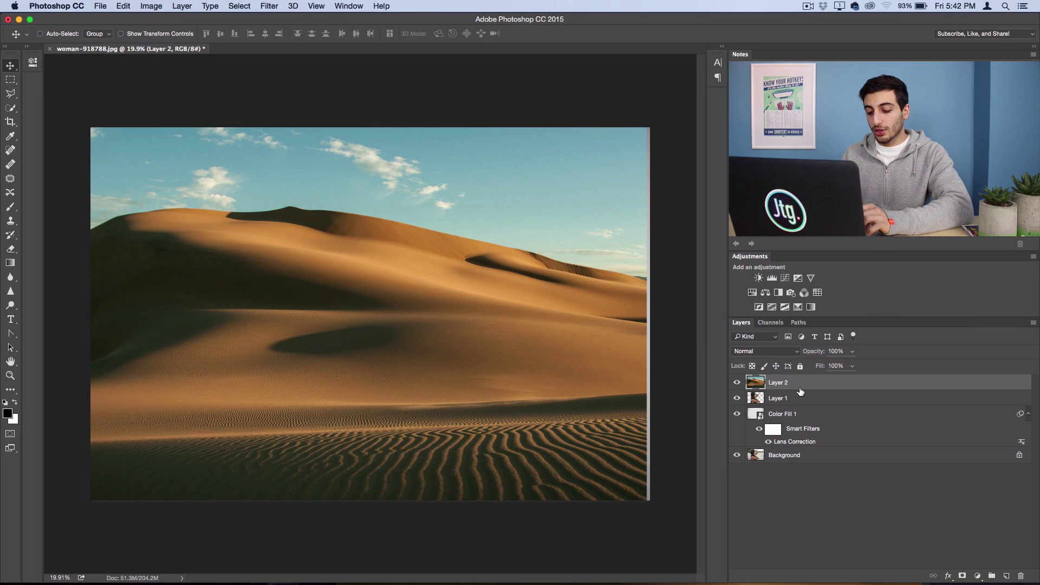
# Clip the desert layer to the woman, trying Screen blending at 60% opacity.
pyautogui.press('alt+super+g')
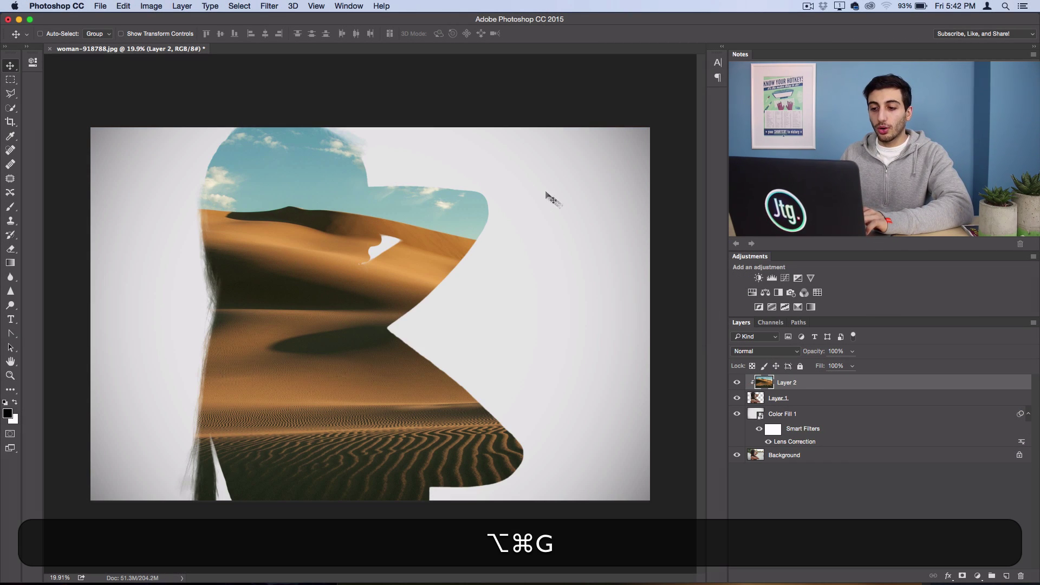
pyautogui.click(190, 4)
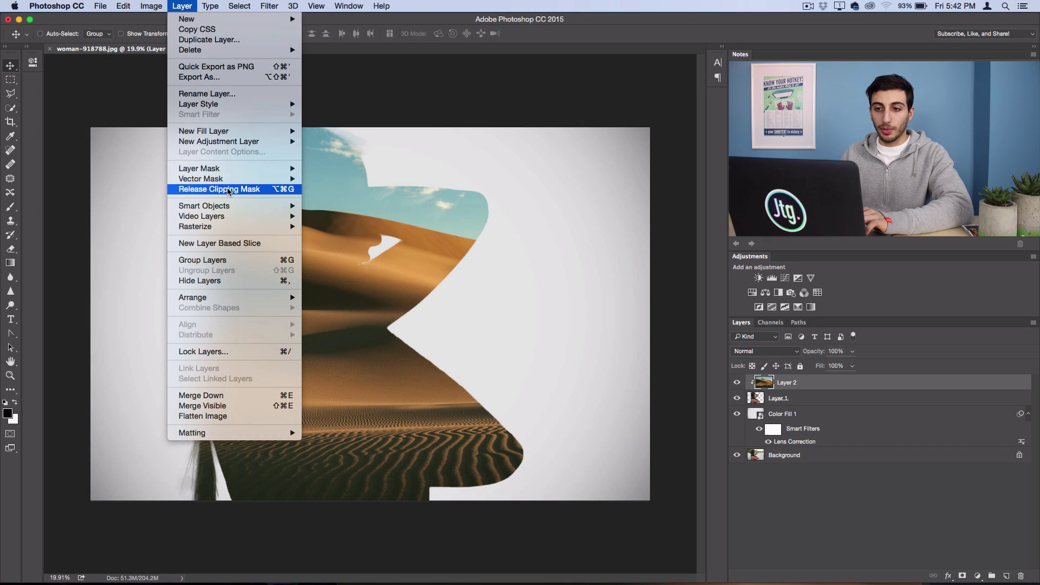
pyautogui.click(749, 382)
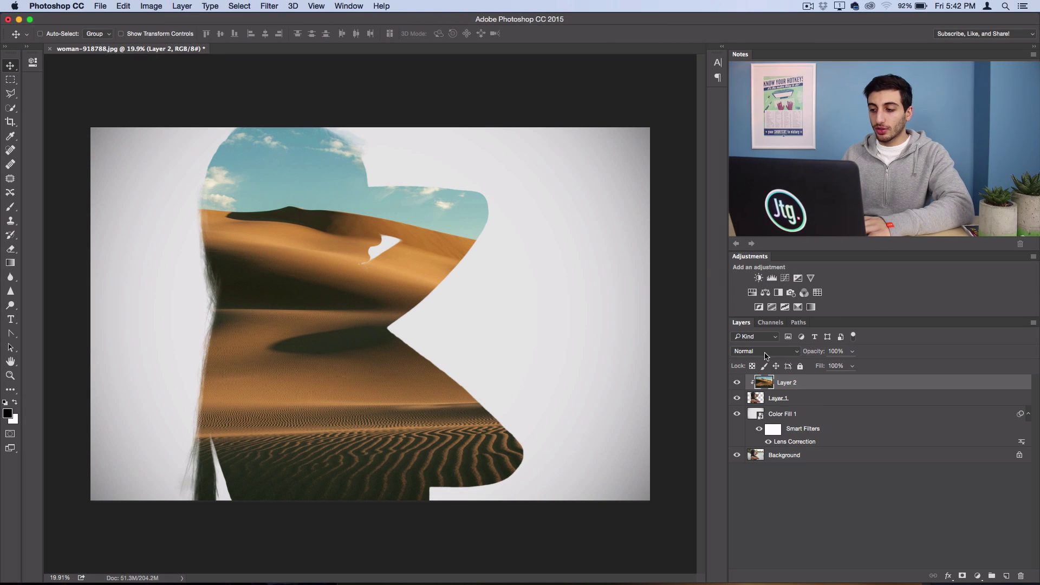
pyautogui.click(766, 355)
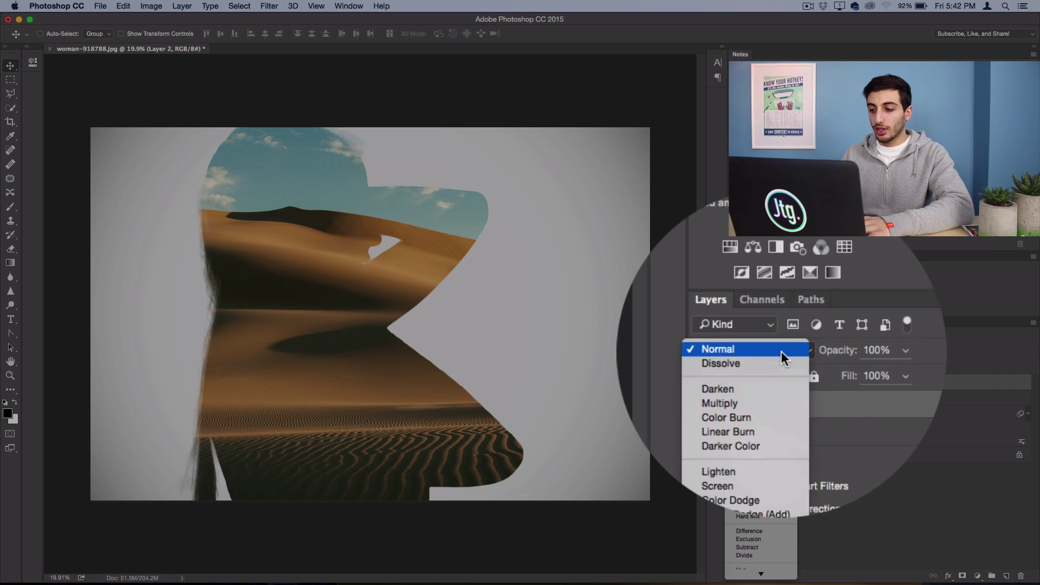
pyautogui.click(763, 428)
pyautogui.click(752, 350)
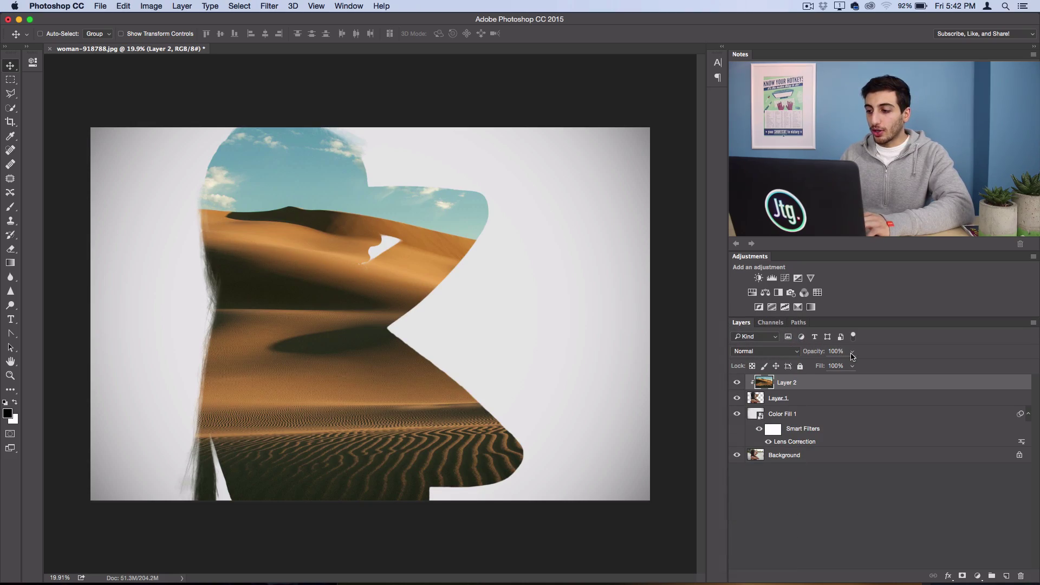
pyautogui.click(852, 356)
pyautogui.moveTo(853, 364); pyautogui.dragTo(831, 364)
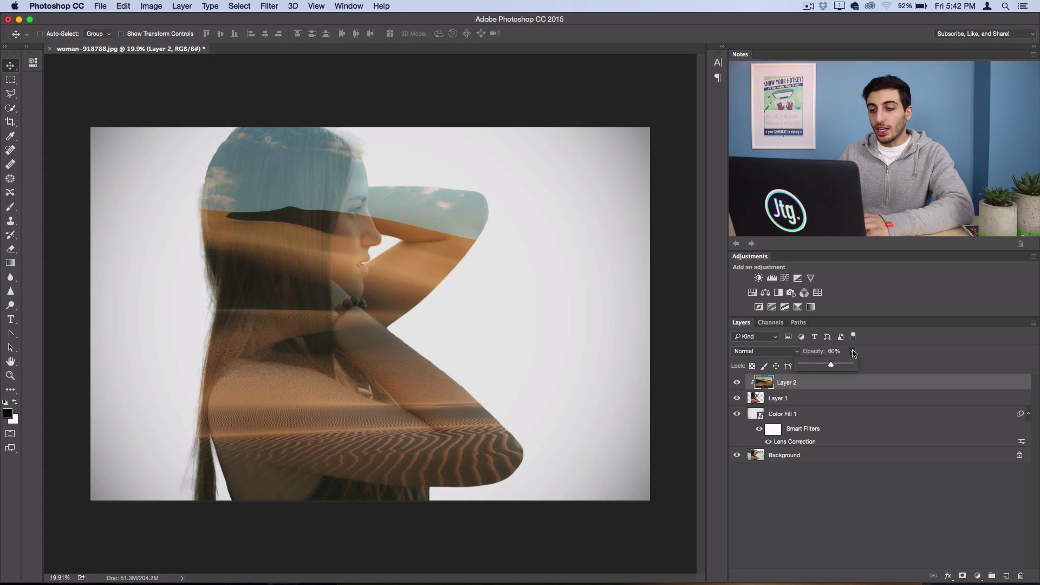
pyautogui.click(853, 353)
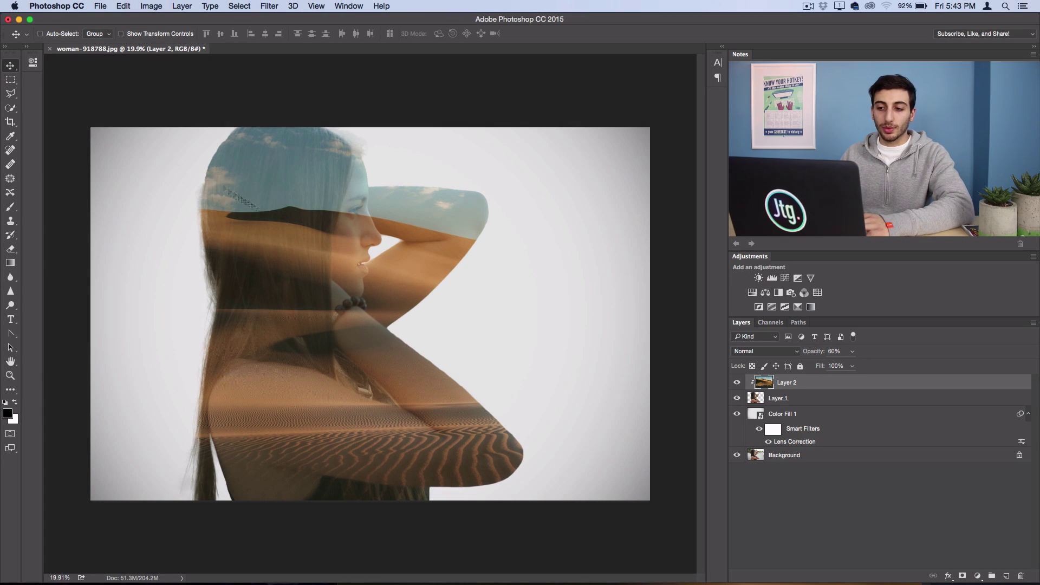
# Shift the dunes right and settle on Screen mode at about 50% opacity.
pyautogui.moveTo(282, 239); pyautogui.dragTo(363, 208)
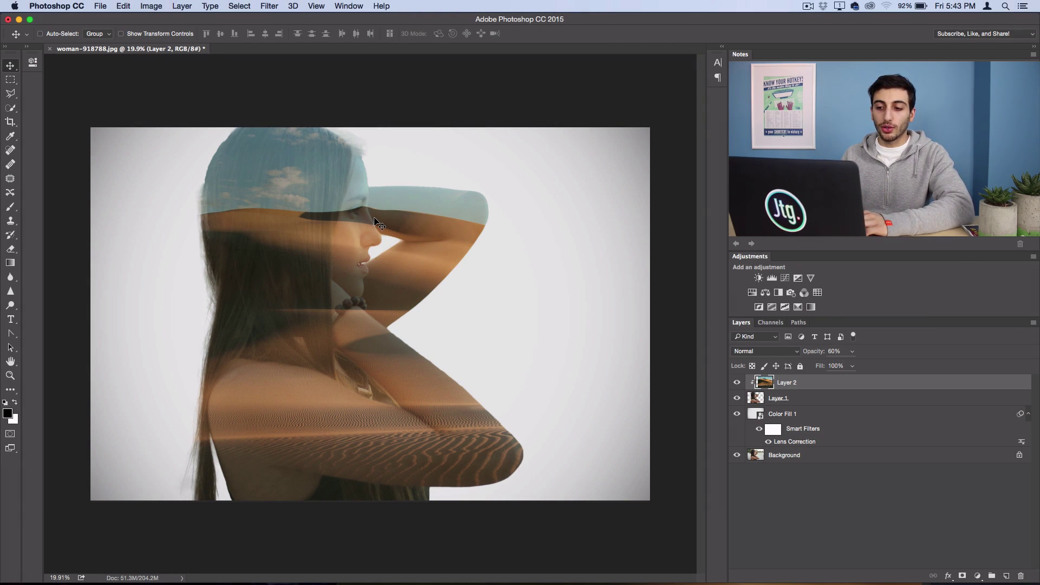
pyautogui.click(762, 353)
pyautogui.click(752, 427)
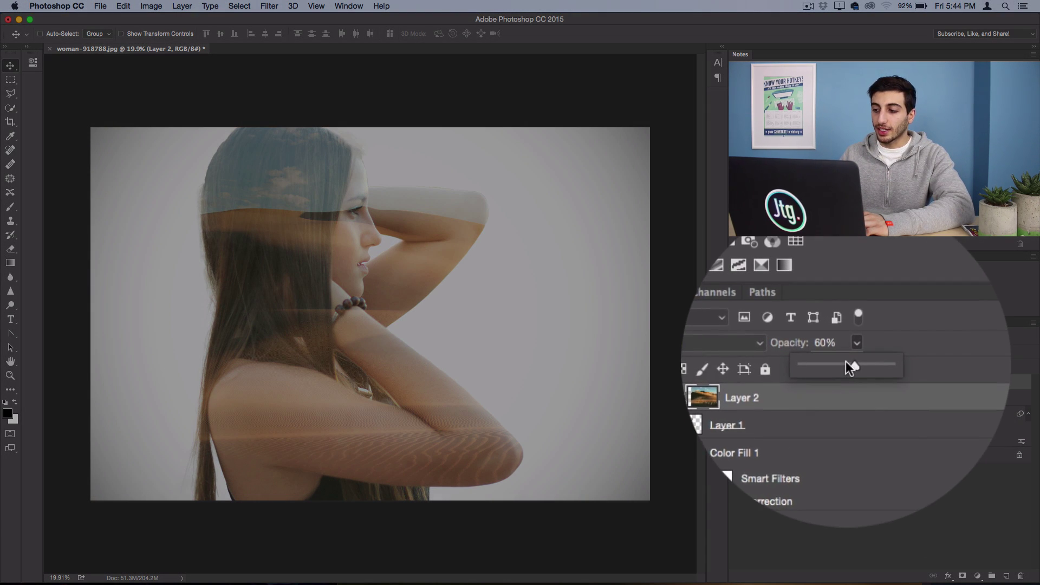
pyautogui.moveTo(851, 364); pyautogui.dragTo(845, 364)
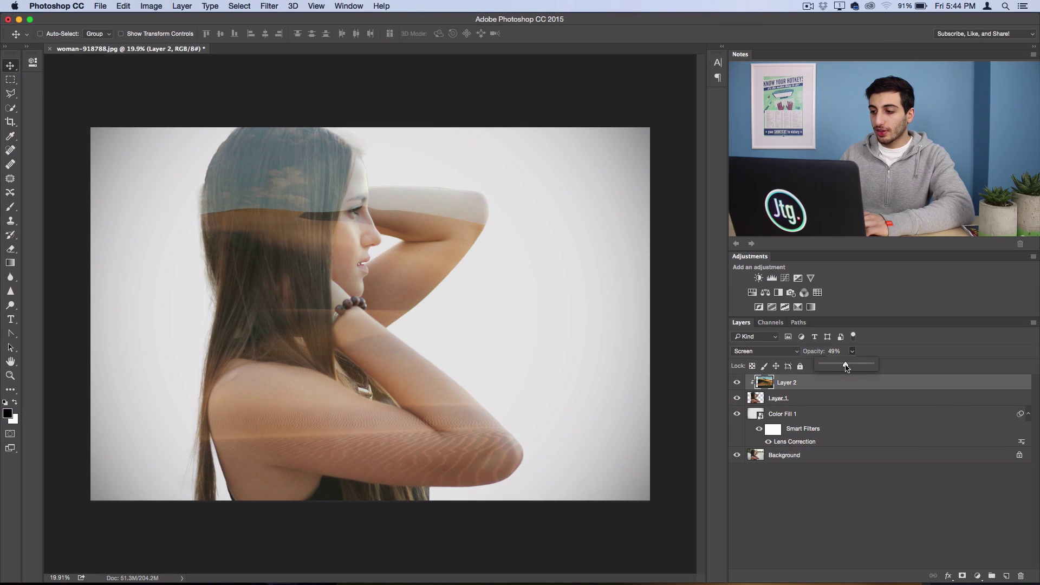
pyautogui.click(781, 387)
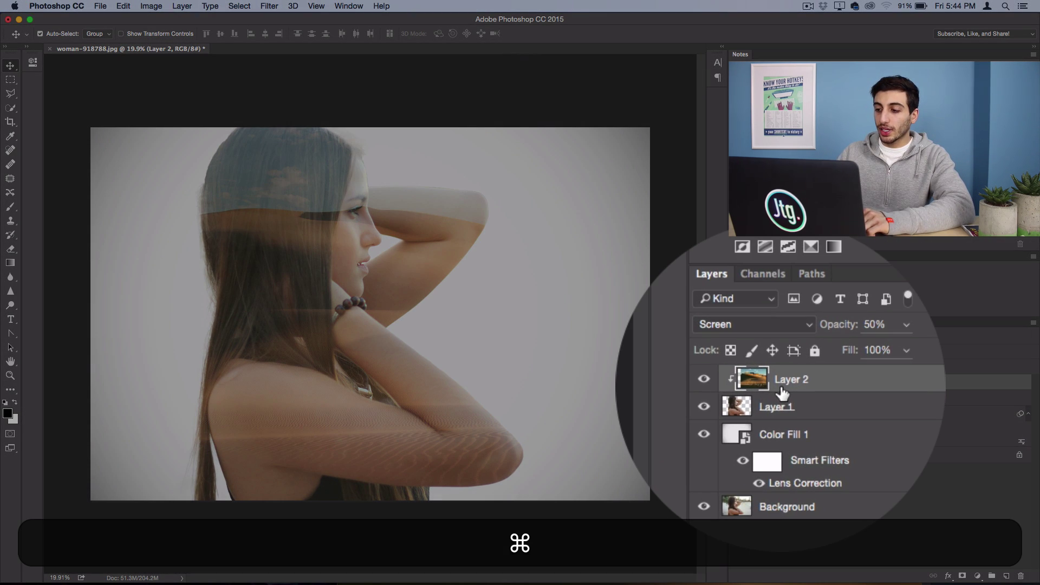
# Duplicate the desert layer, clip the copy to the woman, and set it to Normal mode.
pyautogui.press('super+j')
pyautogui.press('alt+super+g')
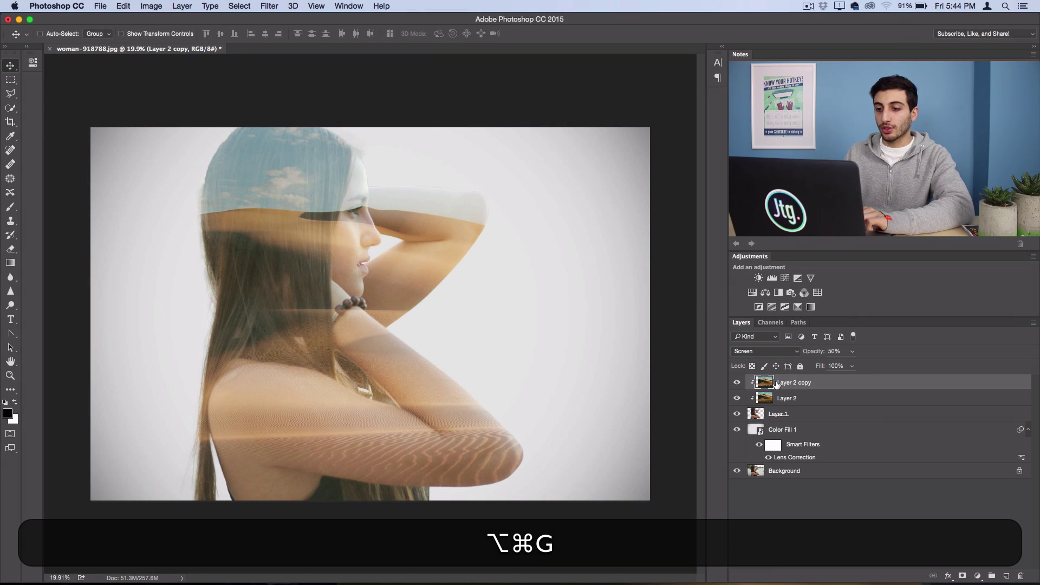
pyautogui.click(191, 5)
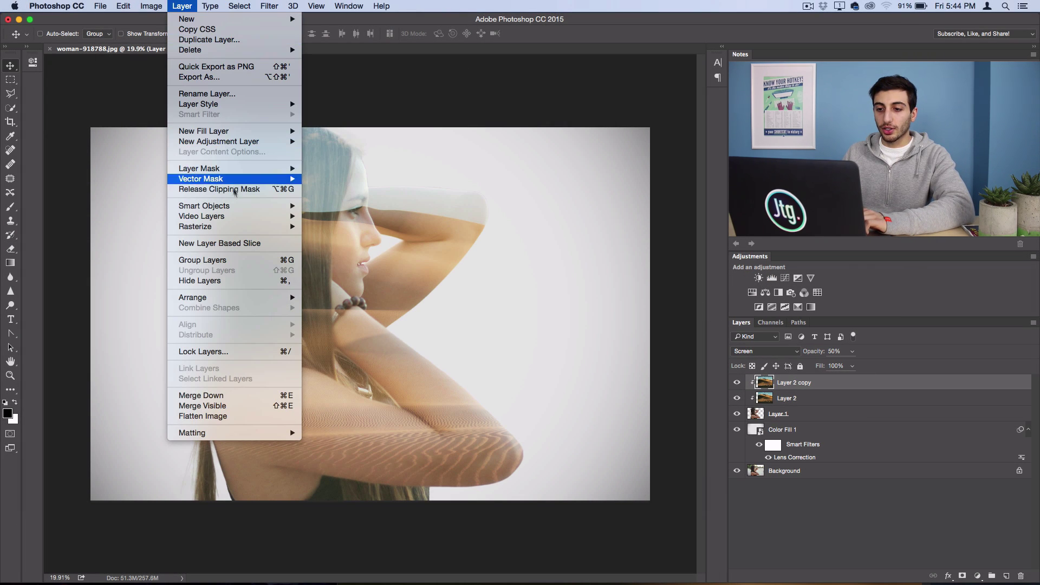
pyautogui.press('Escape')
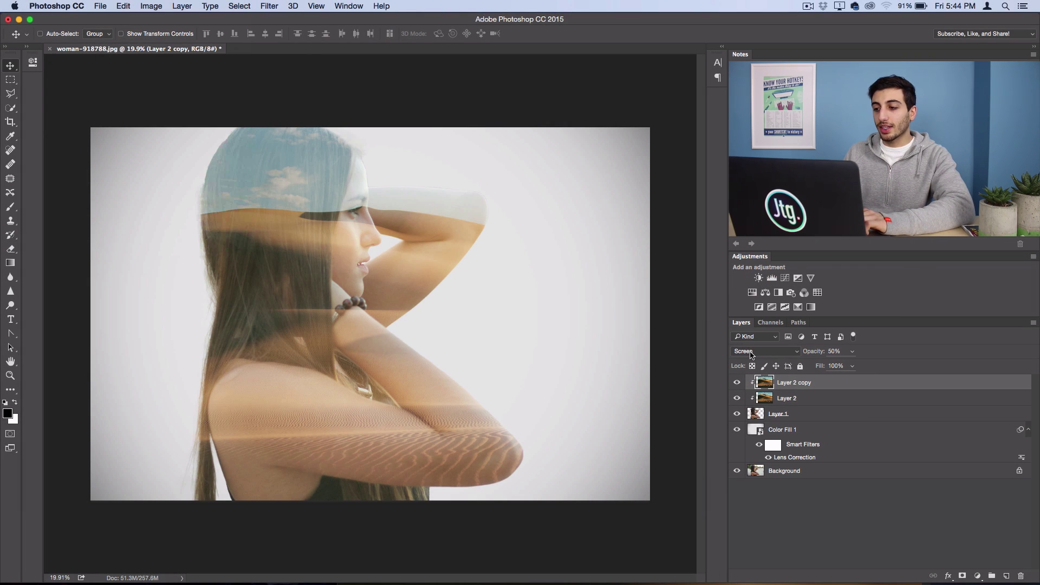
pyautogui.click(750, 353)
pyautogui.click(755, 271)
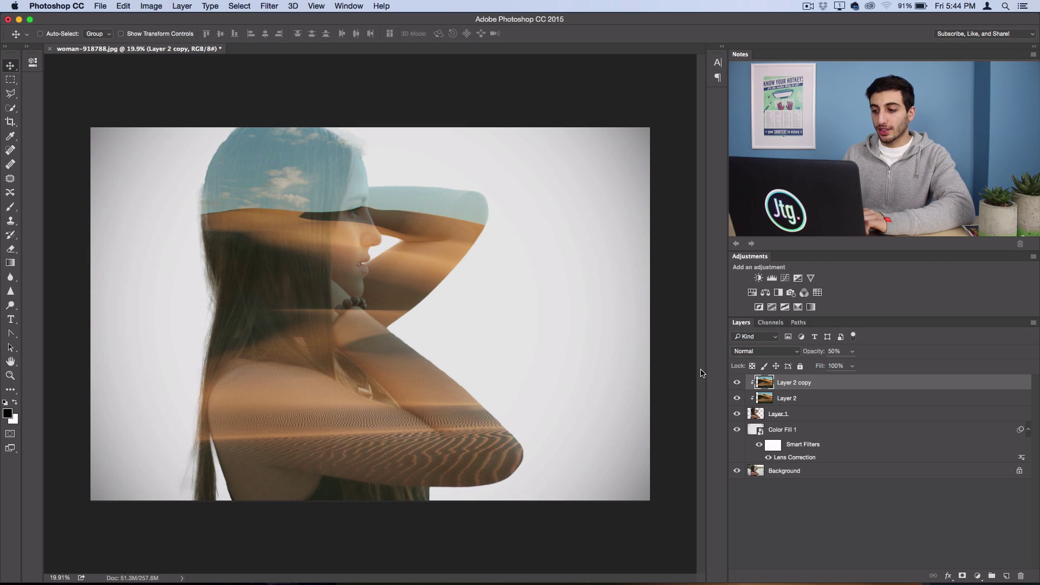
# Hide the desert copy behind an all-black Hide All layer mask.
pyautogui.click(182, 6)
pyautogui.moveTo(259, 168)
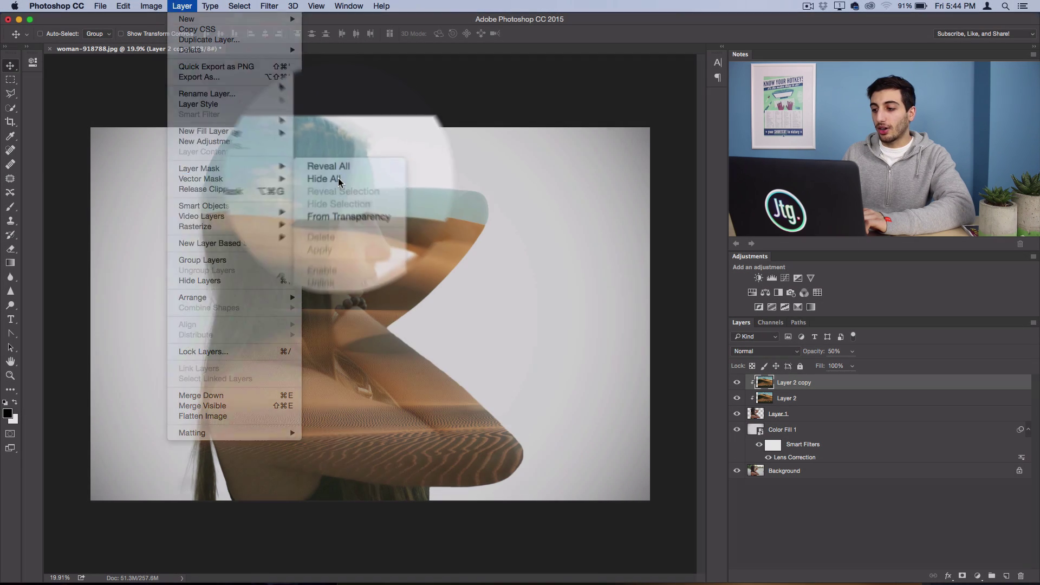
pyautogui.click(339, 180)
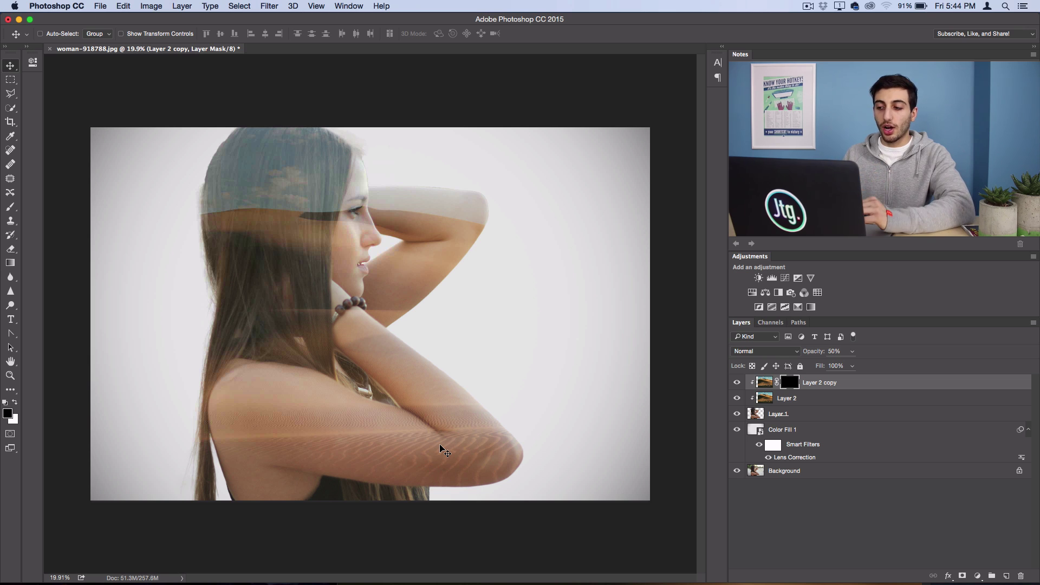
pyautogui.click(852, 366)
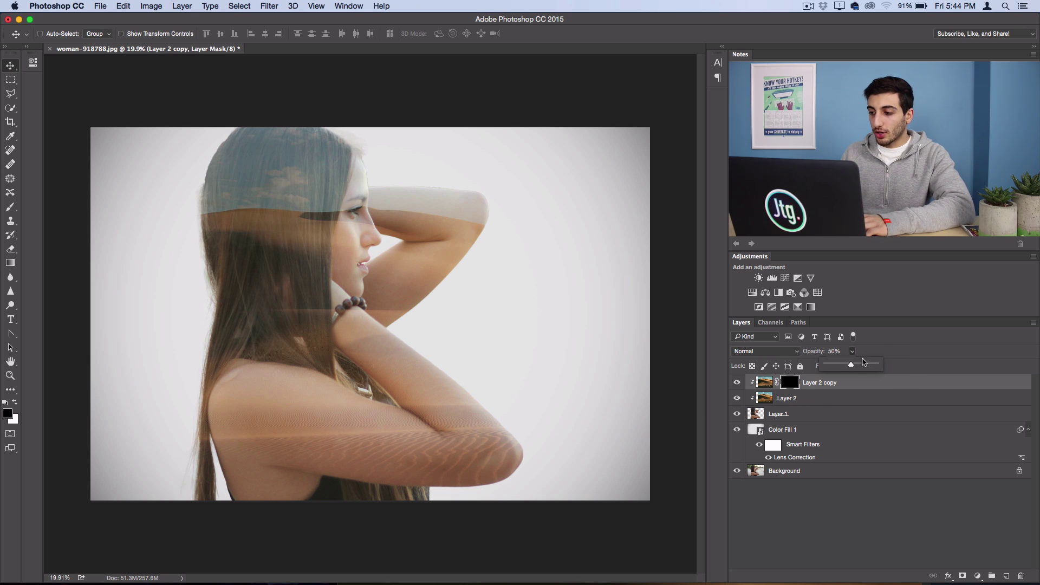
# Set the desert copy to 80% opacity and ready a 1500 px white brush.
pyautogui.moveTo(869, 368); pyautogui.dragTo(865, 363)
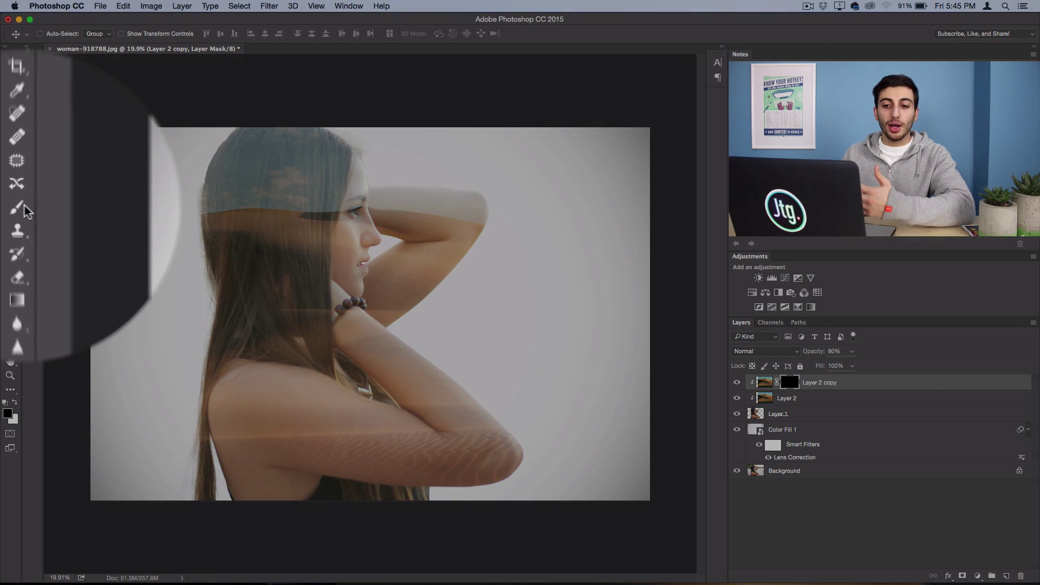
pyautogui.click(10, 206)
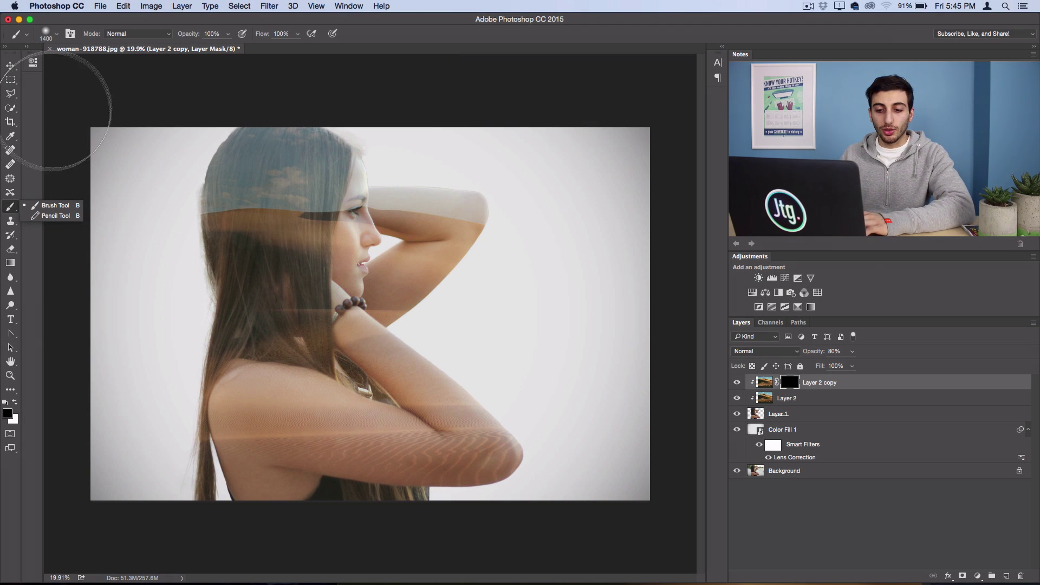
pyautogui.click(56, 34)
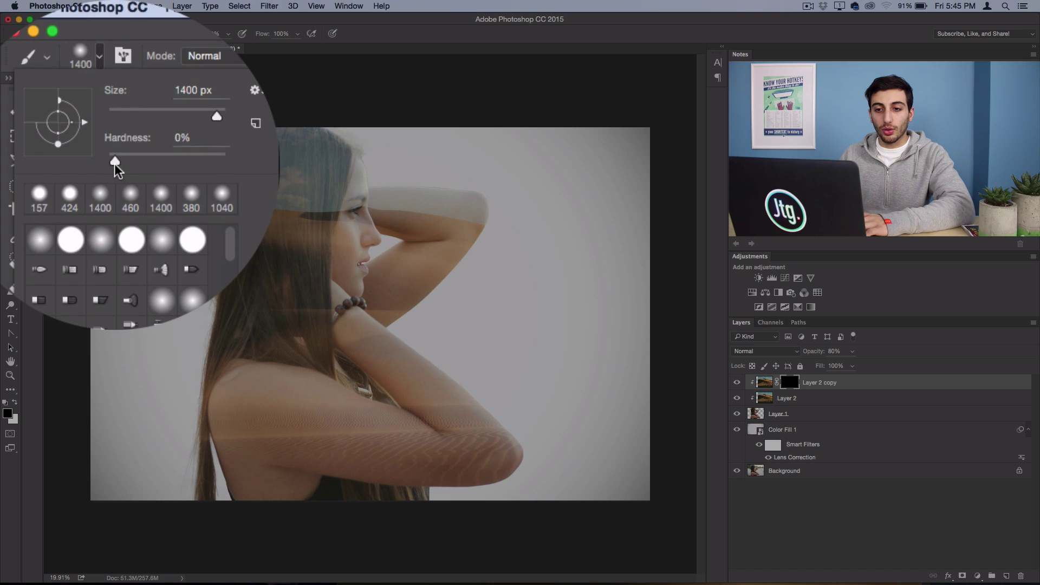
pyautogui.moveTo(120, 68); pyautogui.dragTo(118, 67)
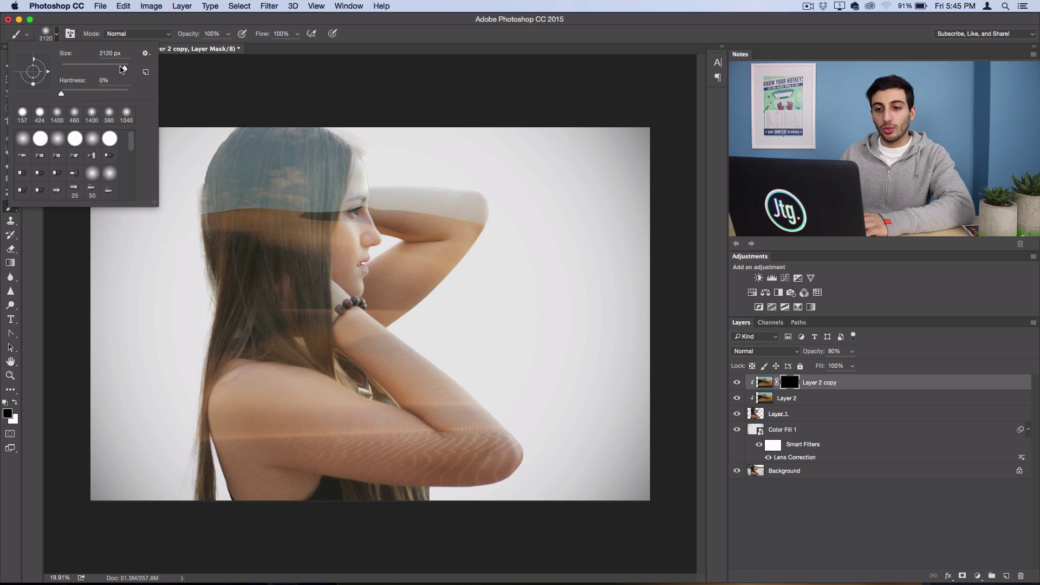
pyautogui.moveTo(122, 69); pyautogui.dragTo(124, 69)
pyautogui.press('Return')
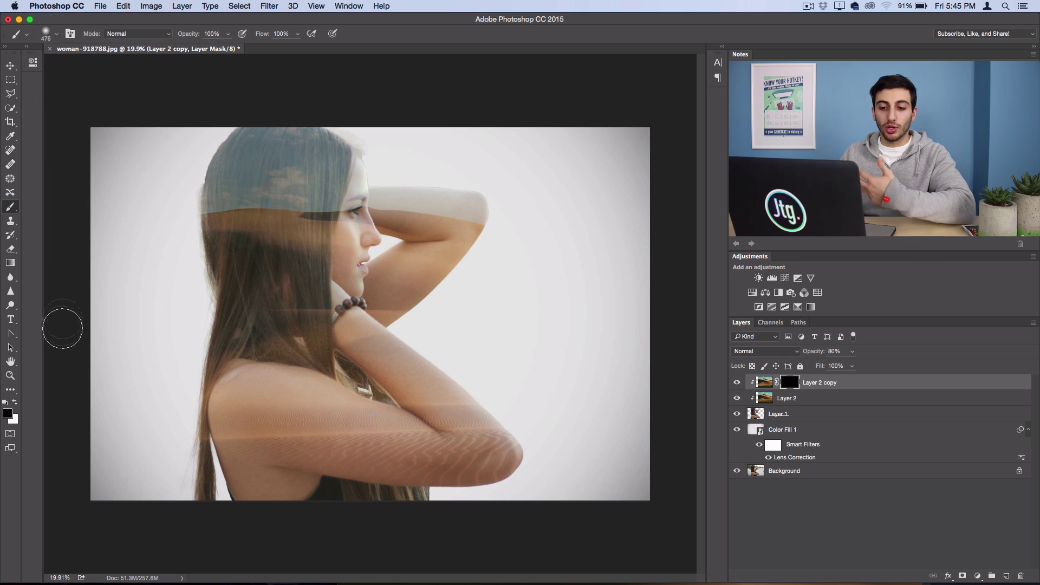
pyautogui.press('x')
pyautogui.moveTo(65, 325); pyautogui.dragTo(65, 465)
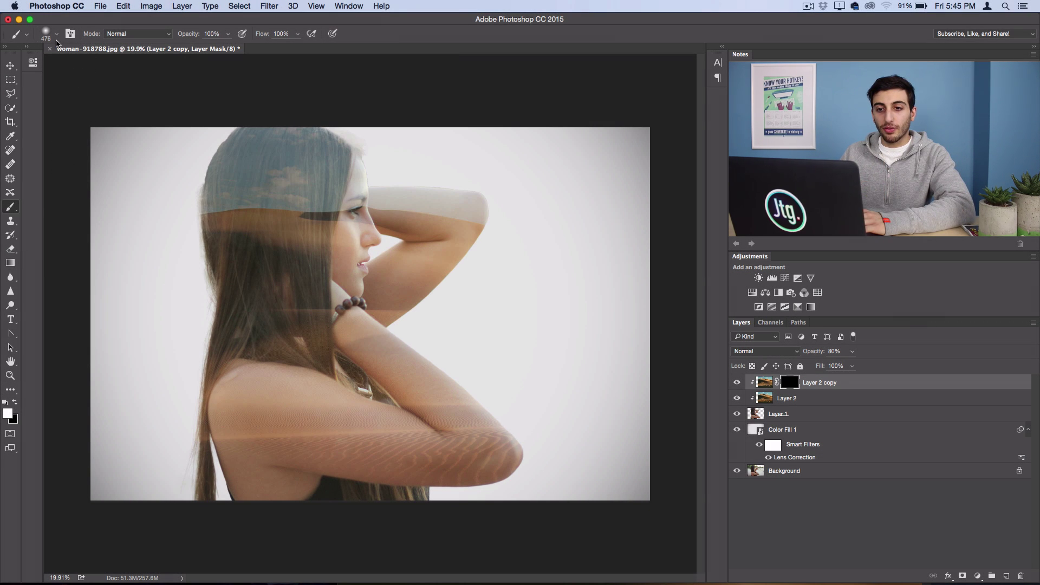
pyautogui.click(56, 34)
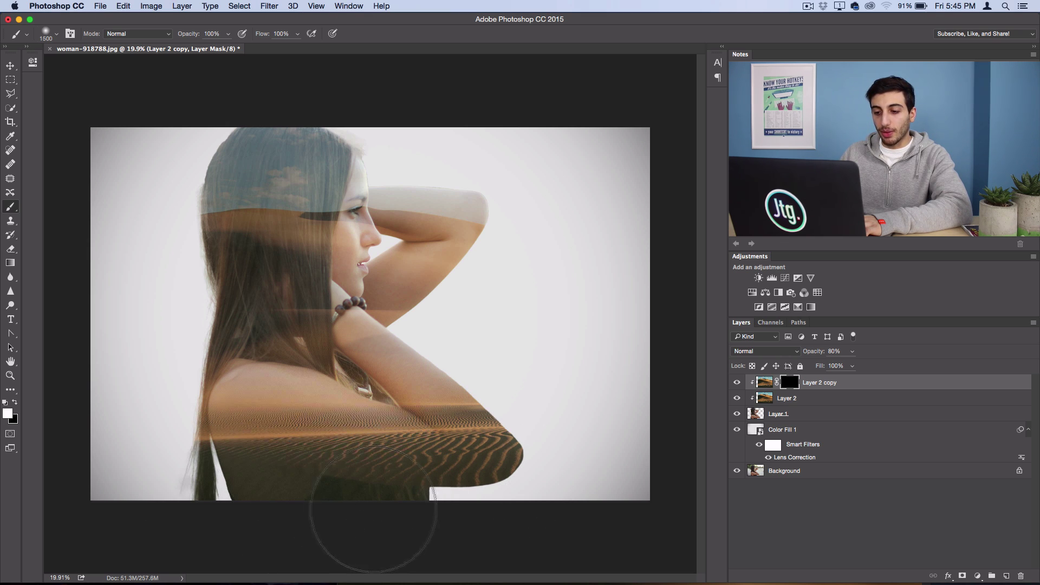
# Paint the desert copy back into the silhouette, toggling its visibility to compare.
pyautogui.moveTo(301, 494)
pyautogui.mouseDown()
pyautogui.moveTo(244, 92)
pyautogui.moveTo(279, 111)
pyautogui.moveTo(209, 144)
pyautogui.moveTo(269, 127)
pyautogui.moveTo(243, 134)
pyautogui.mouseUp()
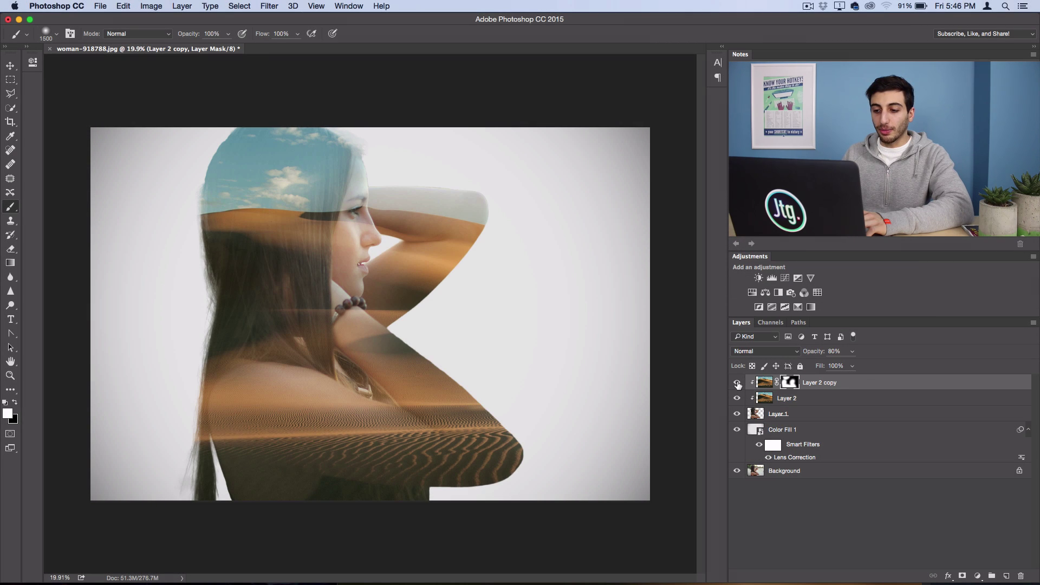
pyautogui.click(738, 385)
pyautogui.click(737, 384)
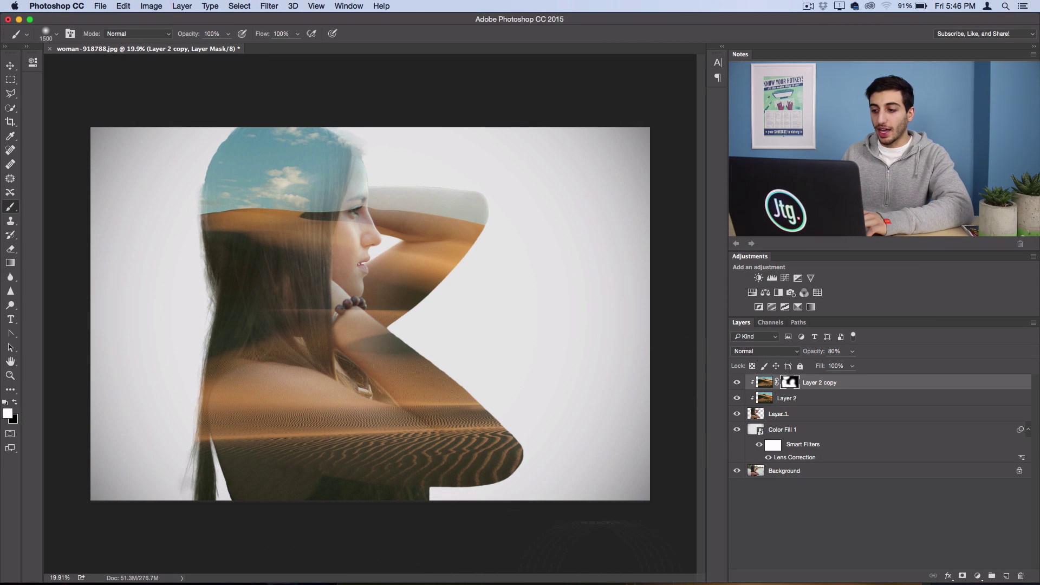
pyautogui.click(737, 382)
pyautogui.click(736, 382)
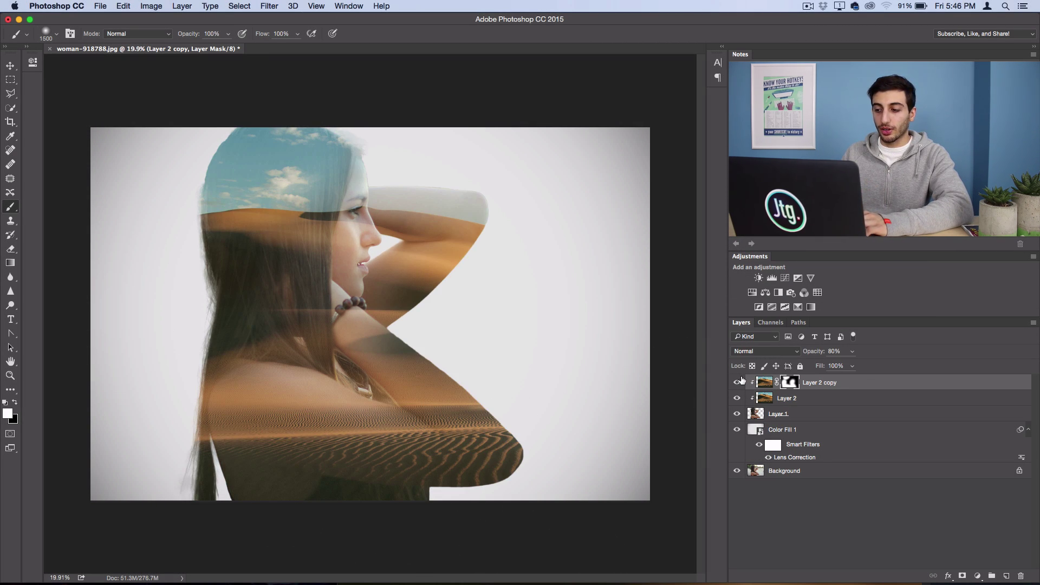
# Add a Reveal All layer mask to the woman's Layer 1.
pyautogui.click(782, 415)
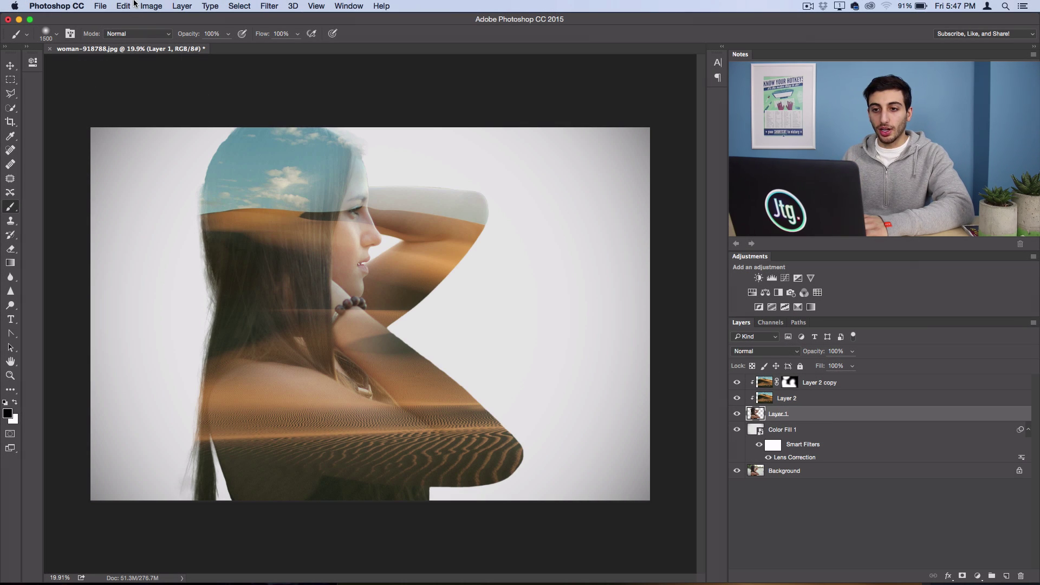
pyautogui.click(181, 6)
pyautogui.moveTo(273, 170)
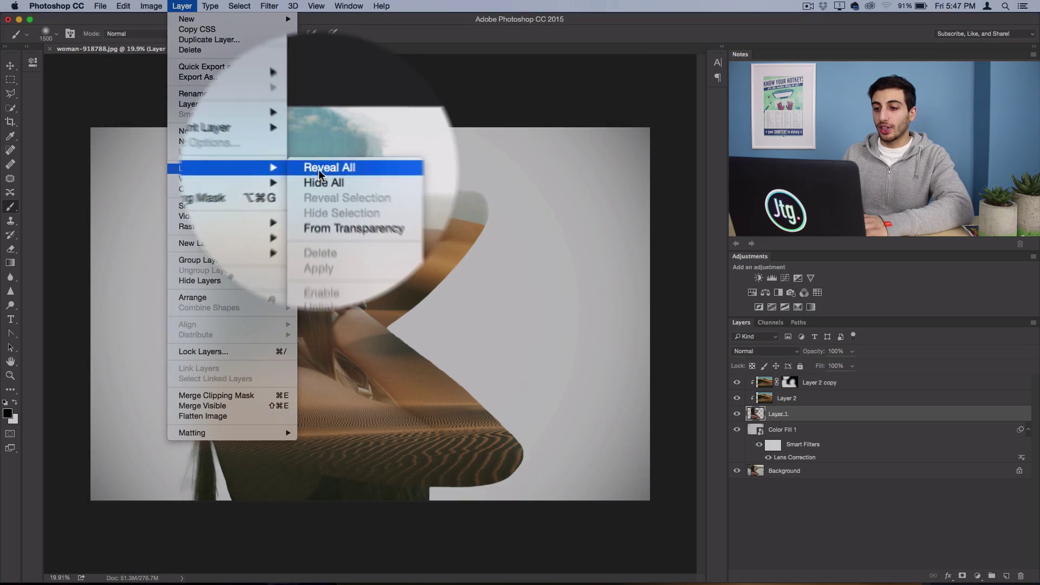
pyautogui.click(325, 168)
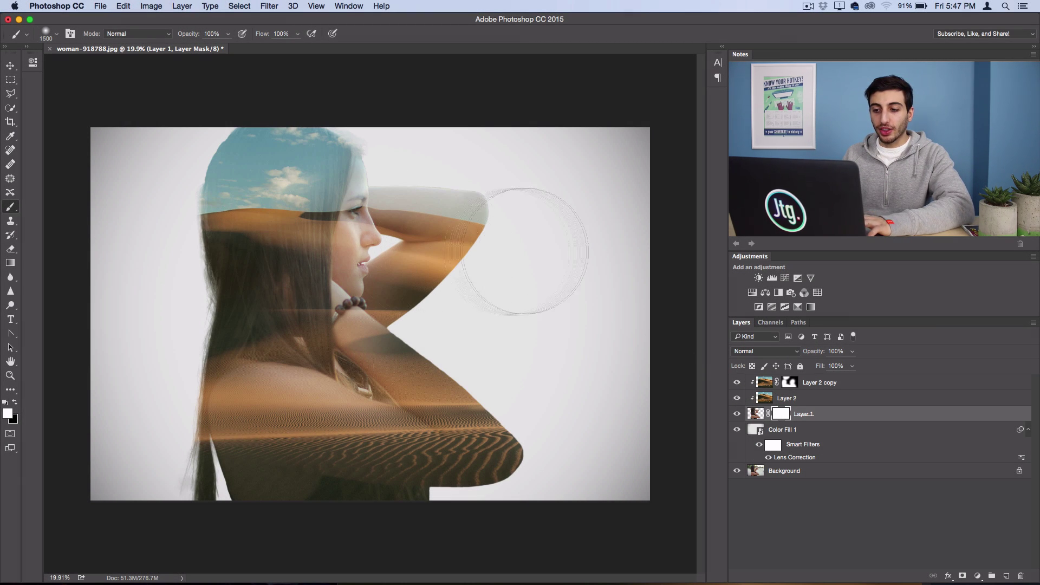
# Paint the portrait's right edge away with a black 1760 px soft brush.
pyautogui.click(14, 403)
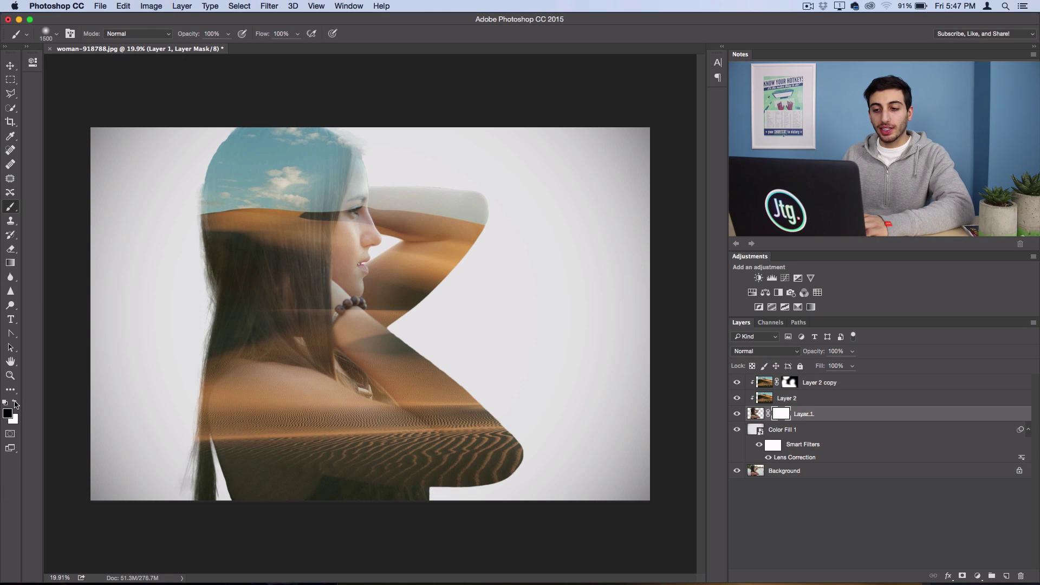
pyautogui.click(56, 34)
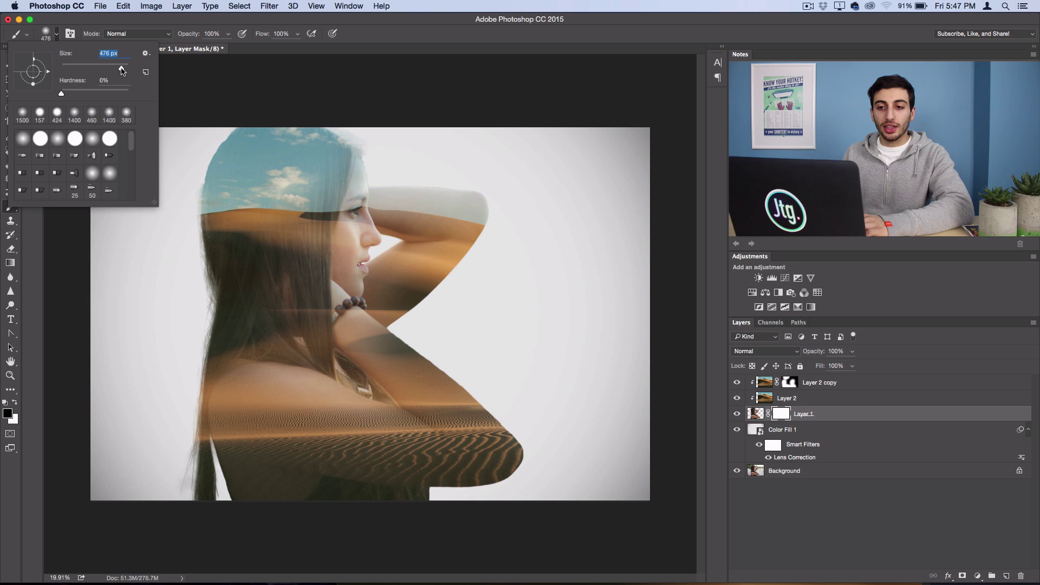
pyautogui.click(57, 34)
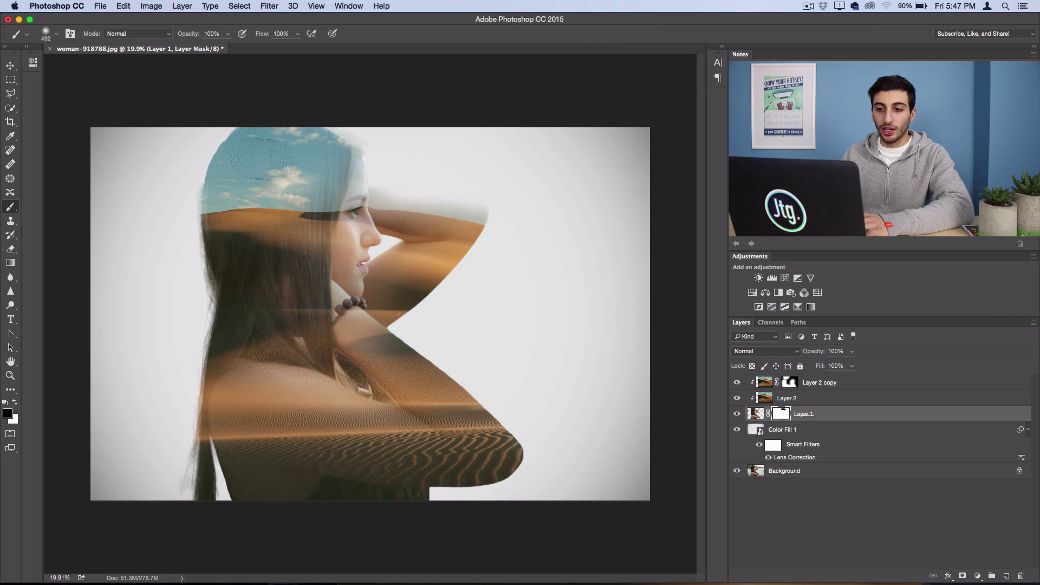
pyautogui.click(57, 39)
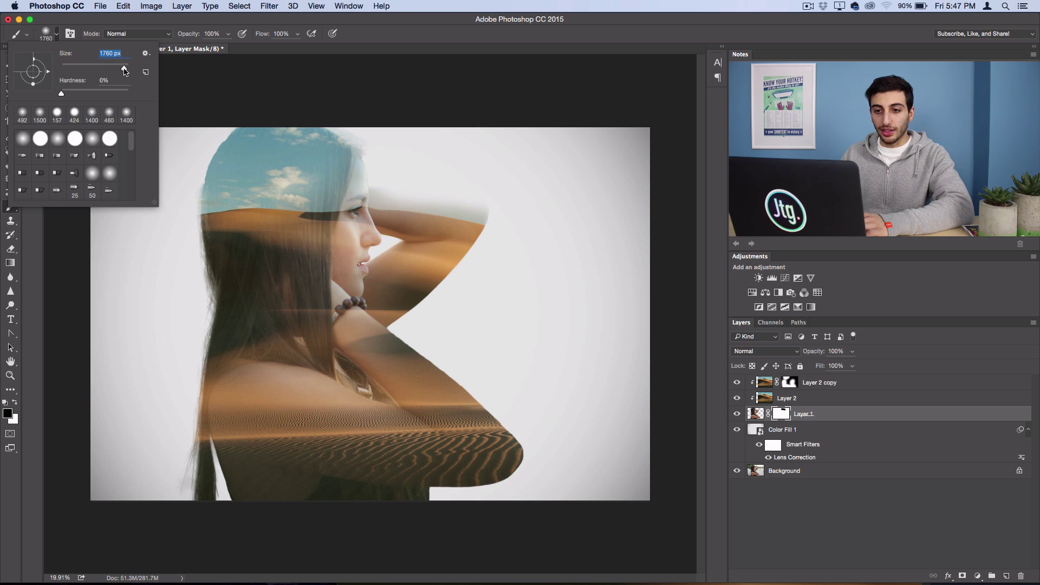
pyautogui.click(57, 38)
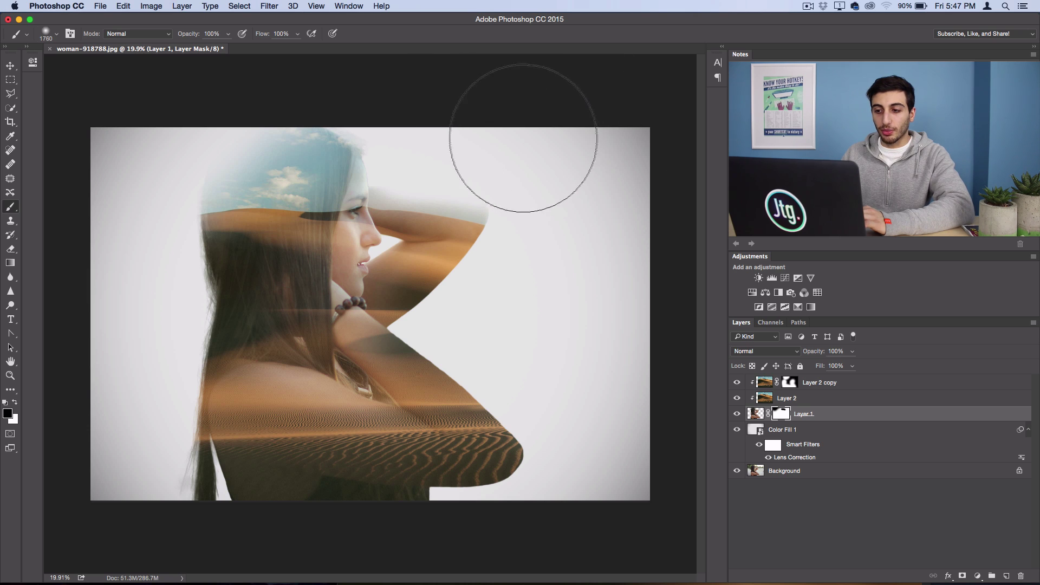
pyautogui.moveTo(533, 128)
pyautogui.mouseDown()
pyautogui.moveTo(684, 186)
pyautogui.moveTo(571, 193)
pyautogui.moveTo(544, 220)
pyautogui.mouseUp()
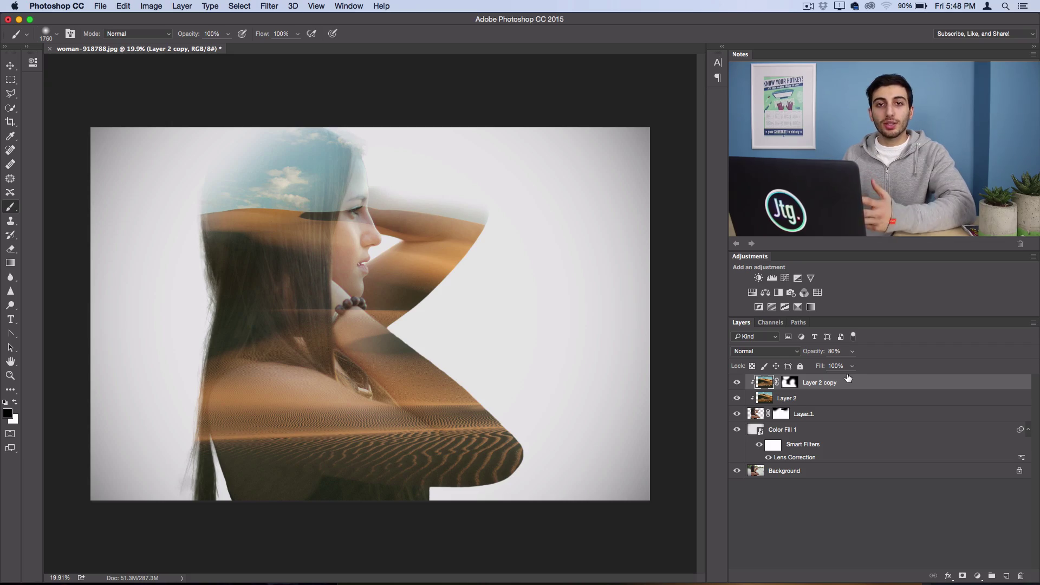
# Add a Black & White 1 adjustment layer over the composite.
pyautogui.click(182, 6)
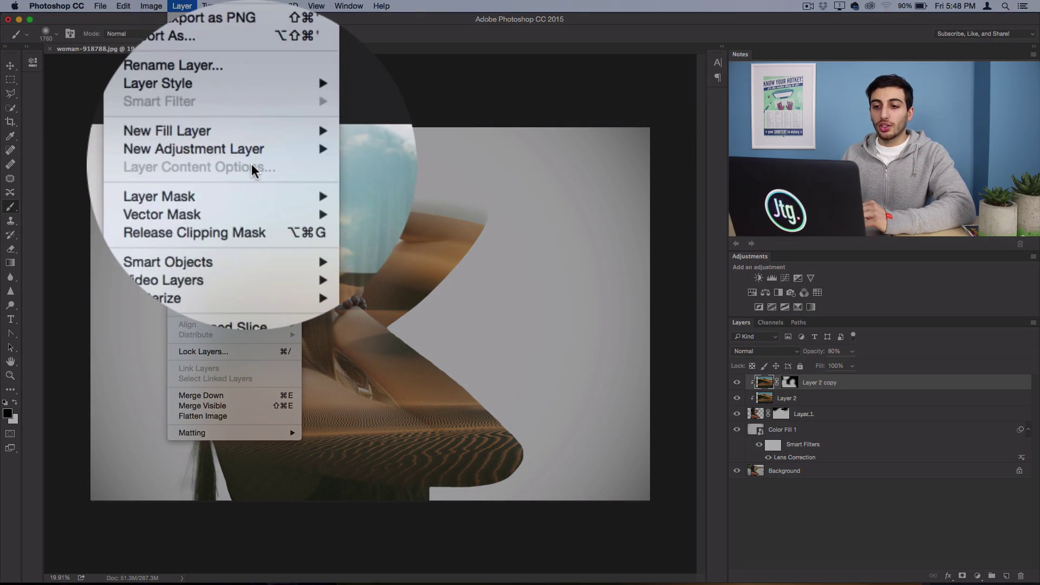
pyautogui.moveTo(255, 166)
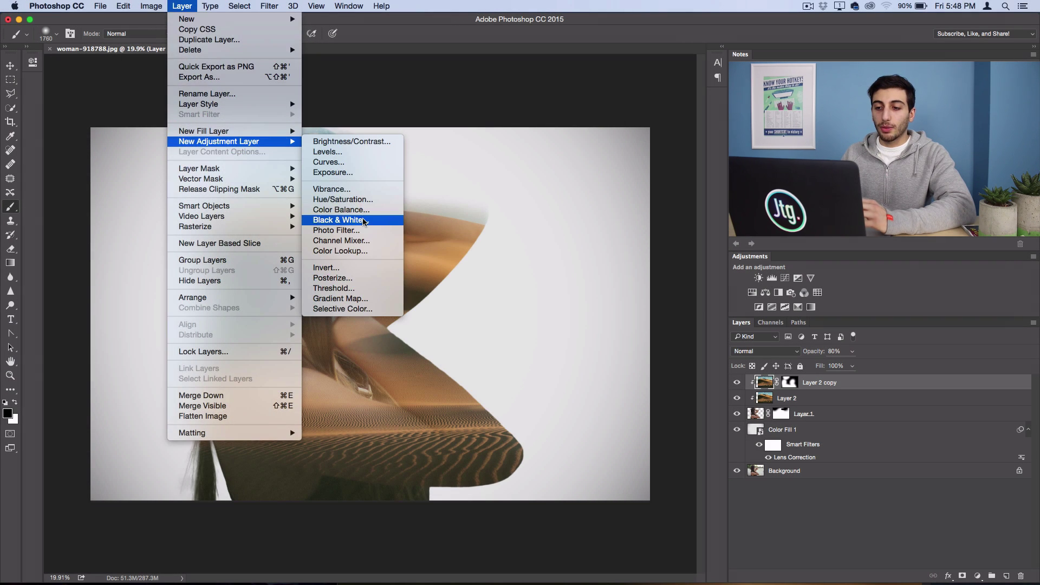
pyautogui.click(374, 222)
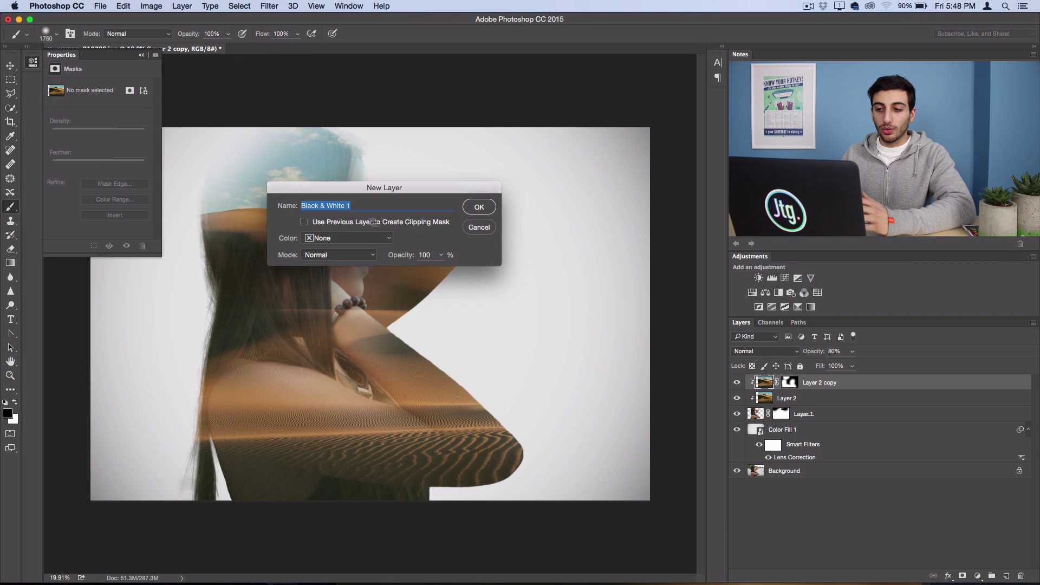
pyautogui.click(479, 207)
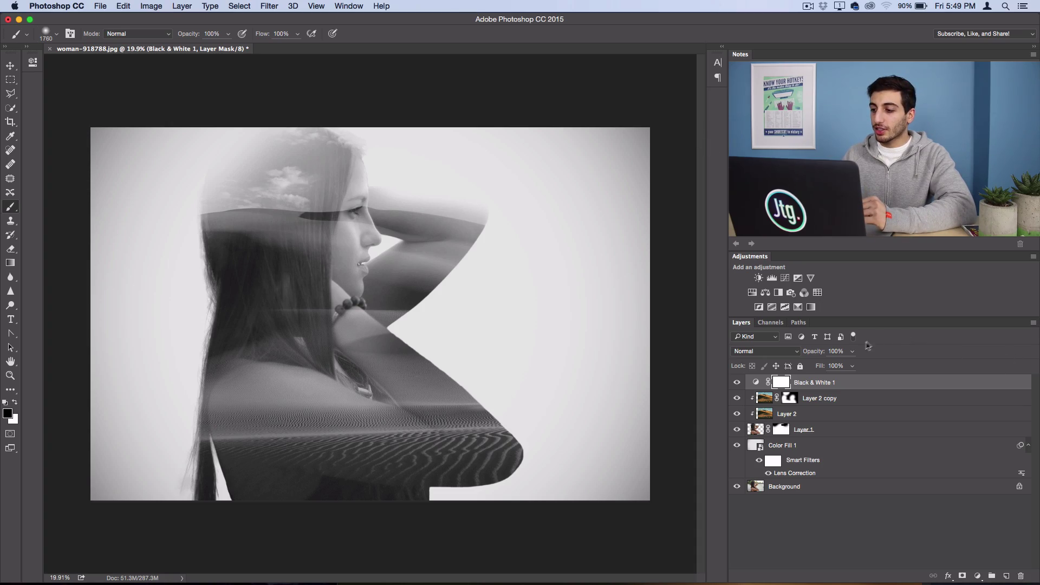
# Lower the Black & White 1 layer's opacity to about 25% and toggle it to compare.
pyautogui.click(852, 352)
pyautogui.moveTo(818, 367); pyautogui.dragTo(814, 366)
pyautogui.click(741, 383)
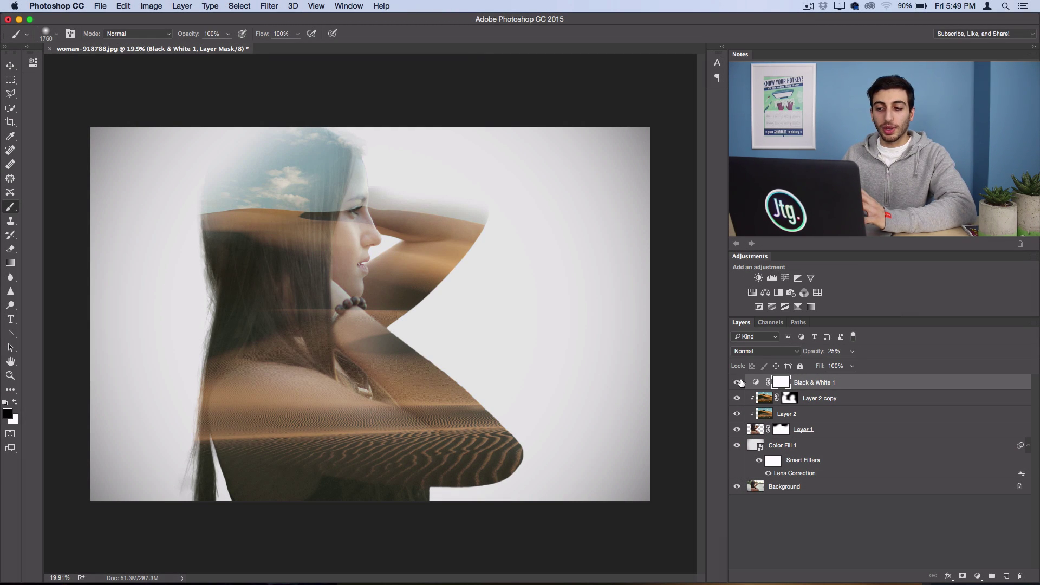
pyautogui.click(740, 382)
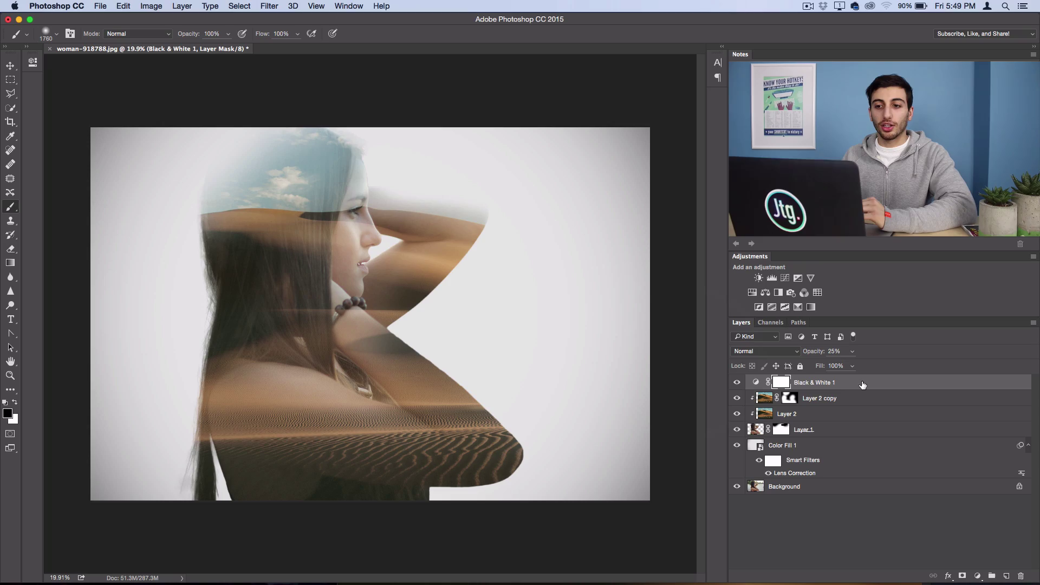
# Add a Curves 1 adjustment layer and shape an S-curve in RGB for contrast.
pyautogui.click(182, 6)
pyautogui.moveTo(256, 162)
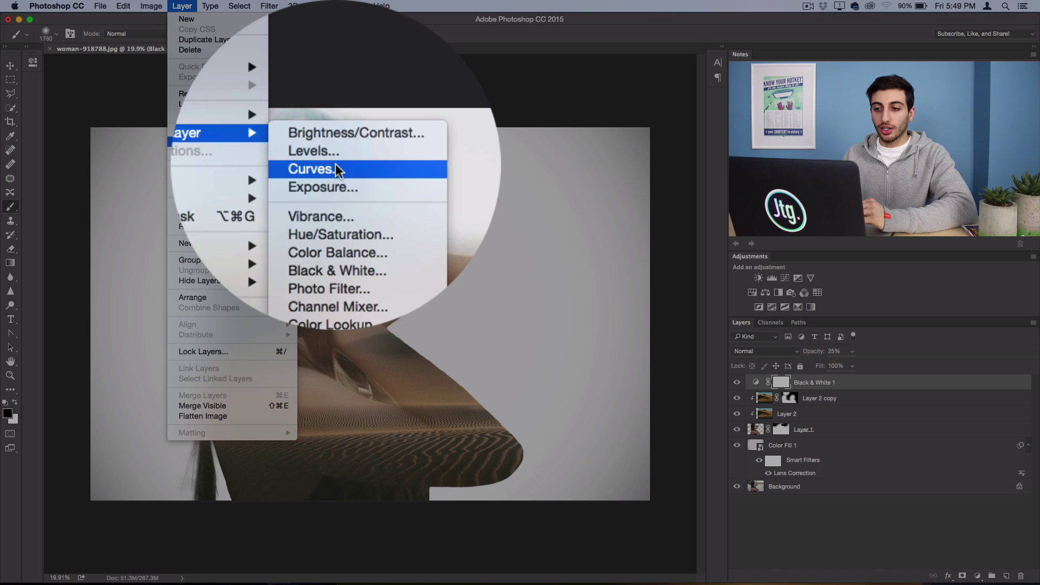
pyautogui.click(336, 167)
pyautogui.click(480, 208)
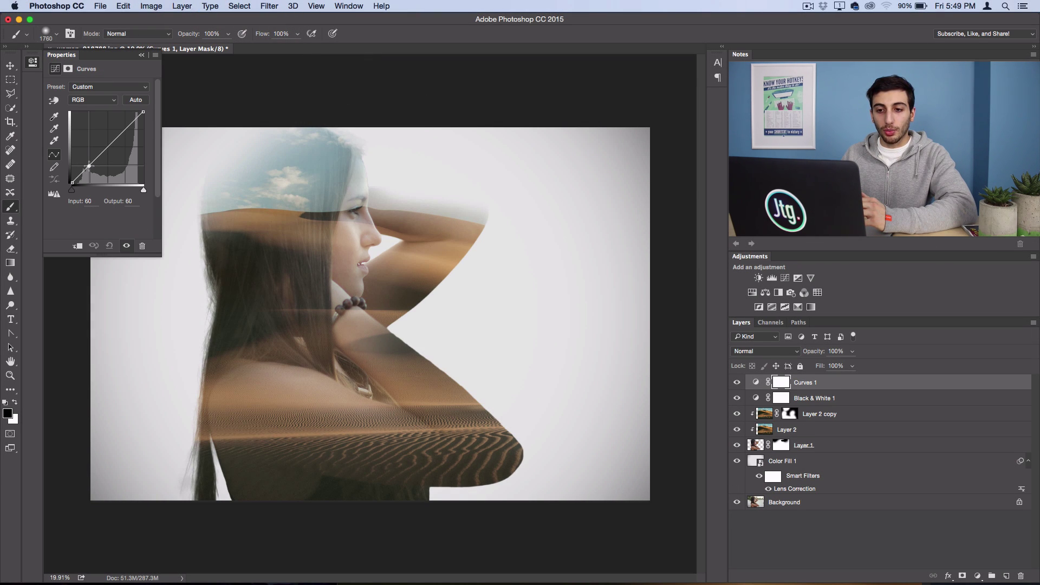
pyautogui.moveTo(89, 165); pyautogui.dragTo(91, 170)
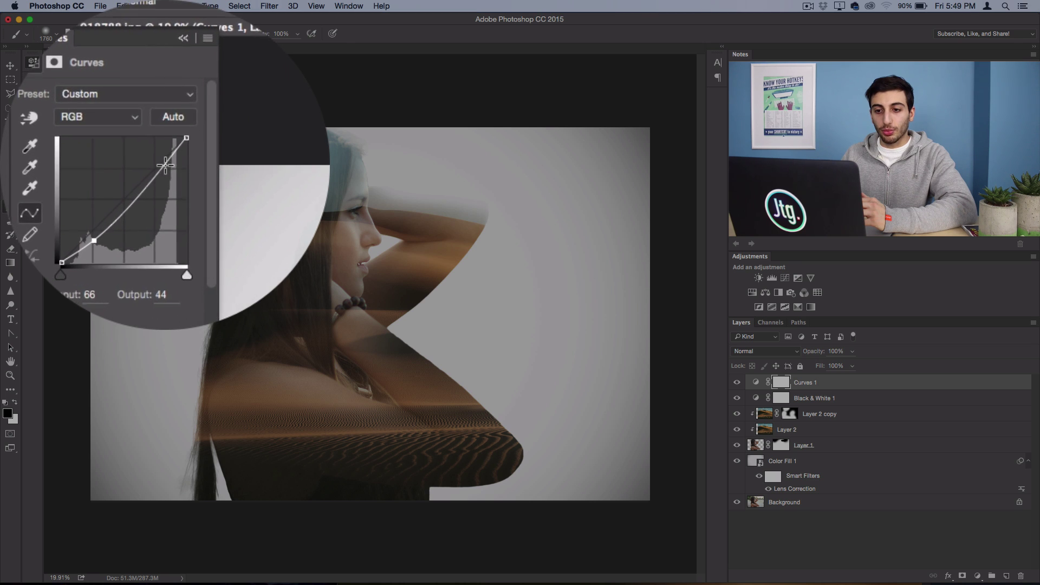
pyautogui.moveTo(165, 165); pyautogui.dragTo(165, 166)
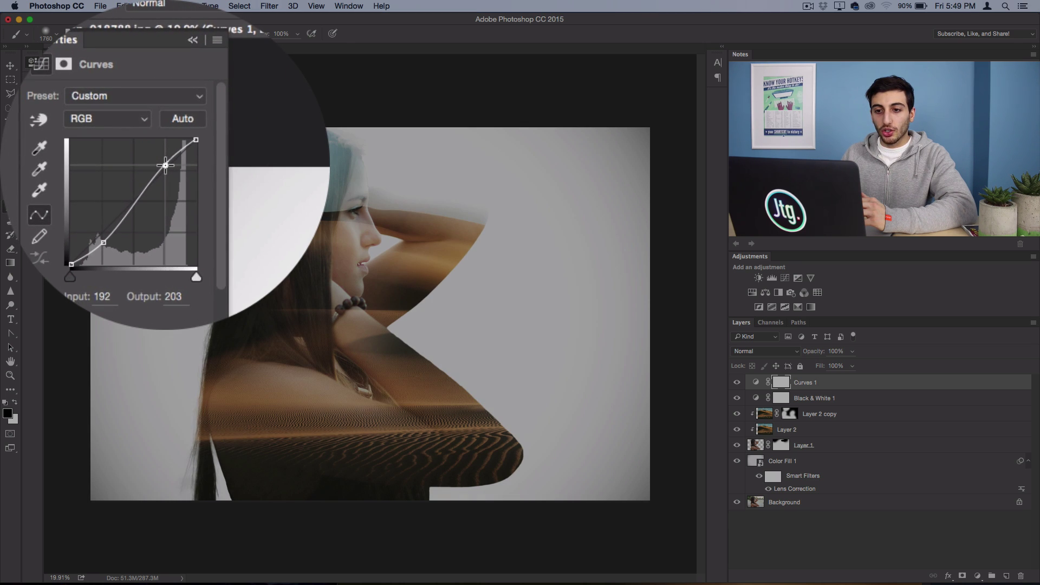
pyautogui.moveTo(126, 126); pyautogui.dragTo(125, 125)
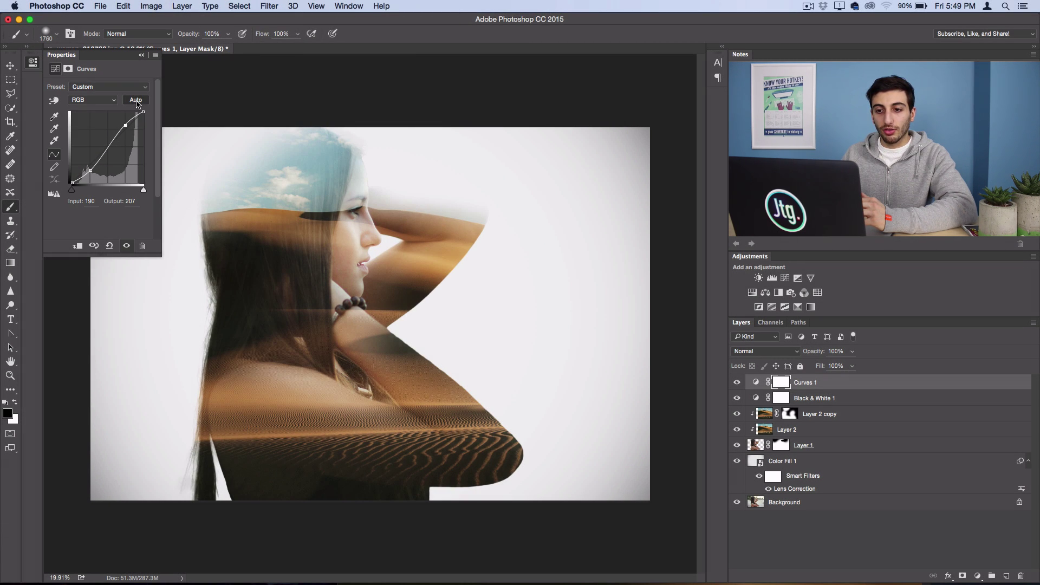
# Flatten the Blue channel curve, lifting shadows and lowering whites to 239, then return to the Move tool.
pyautogui.click(136, 100)
pyautogui.click(110, 104)
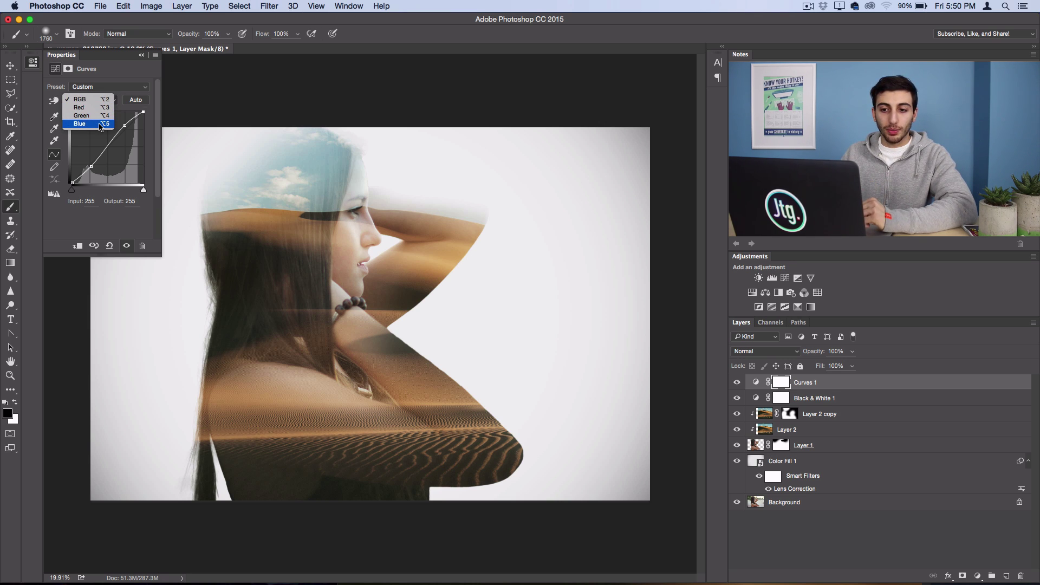
pyautogui.click(101, 124)
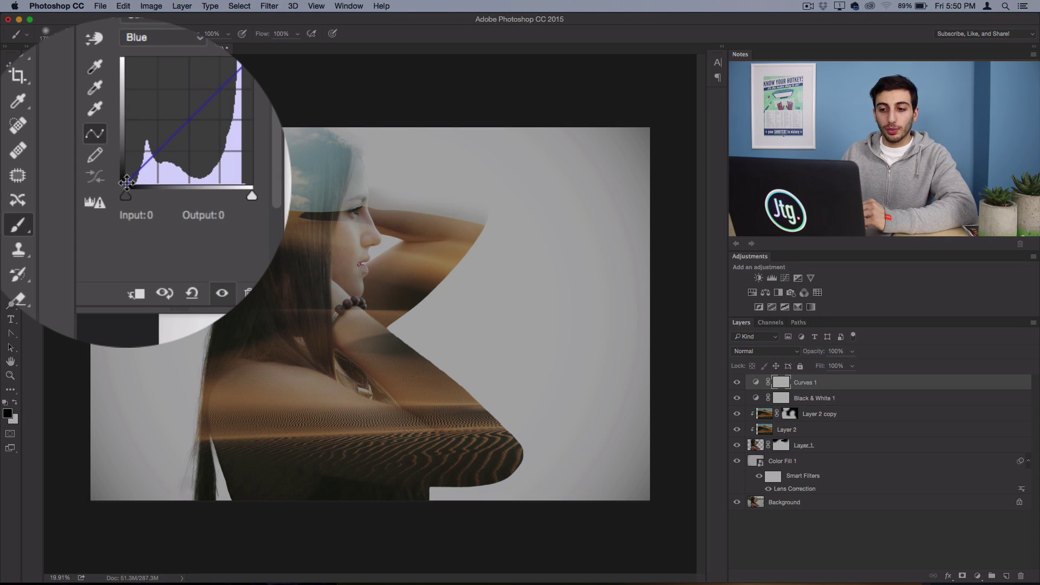
pyautogui.moveTo(72, 183); pyautogui.dragTo(66, 175)
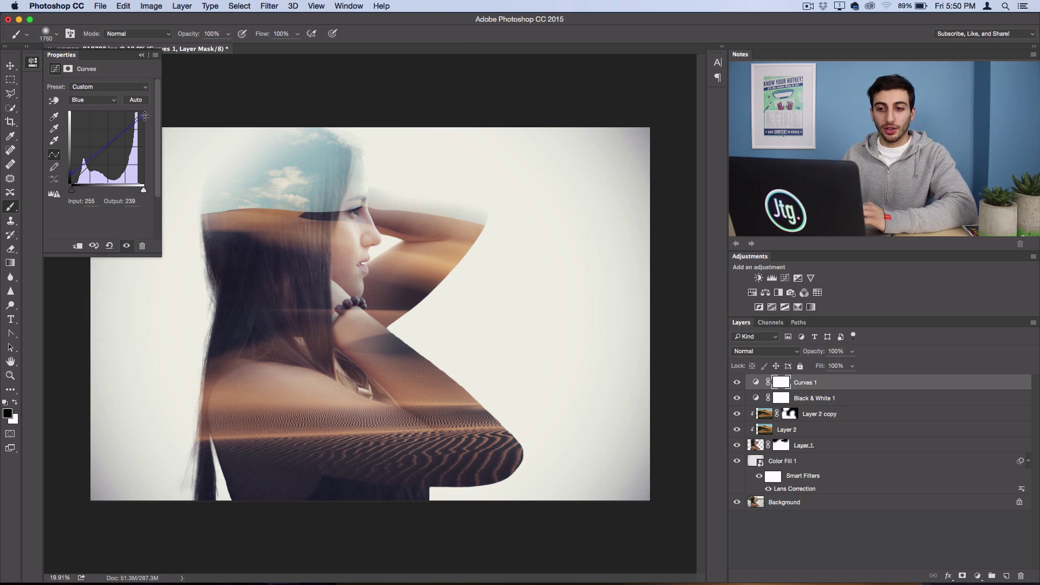
pyautogui.press('v')
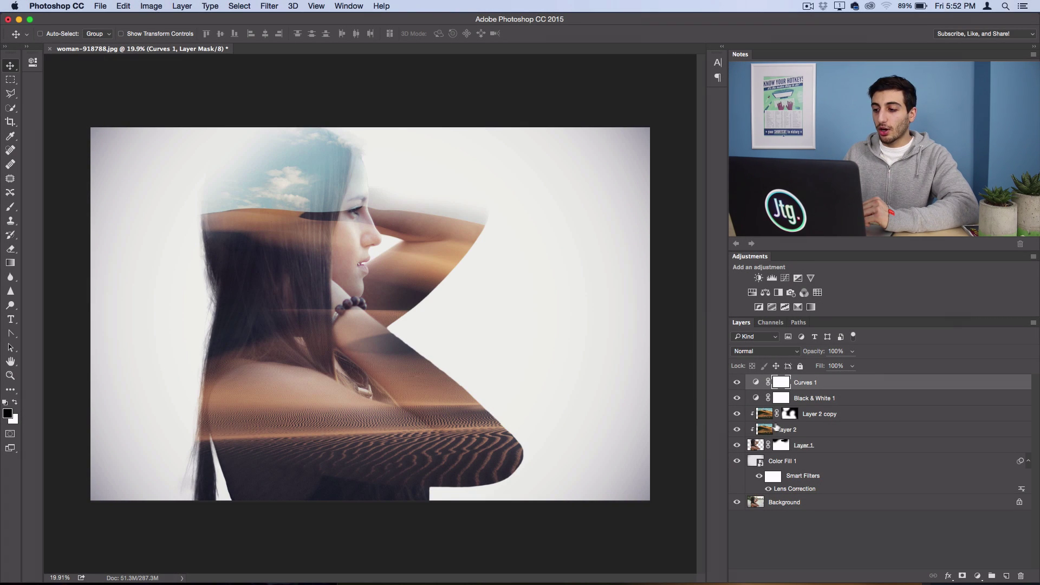
# Select desert Layer 2, check its effect, and add a Reveal All layer mask.
pyautogui.click(783, 430)
pyautogui.click(737, 430)
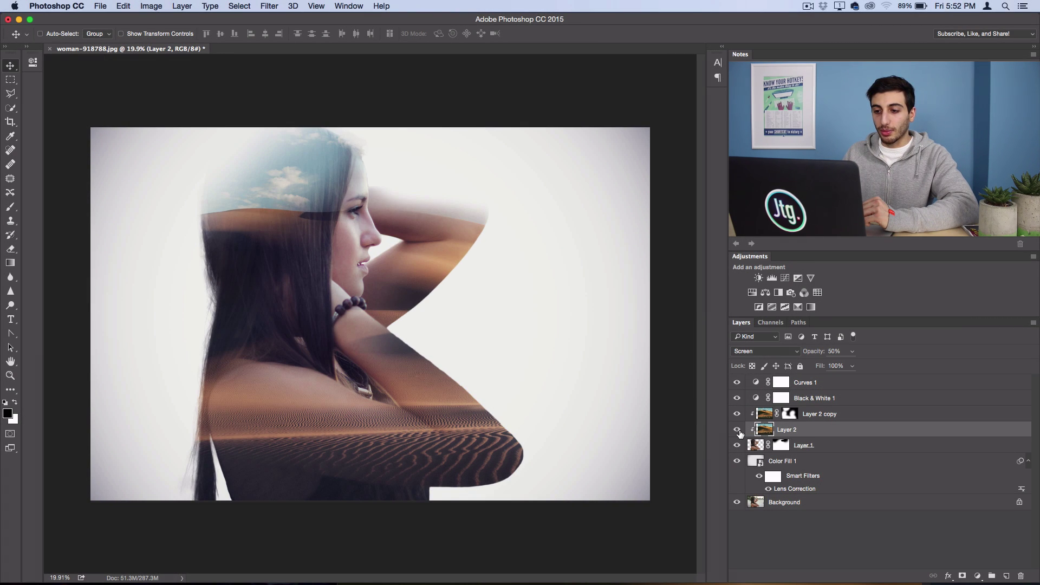
pyautogui.click(182, 6)
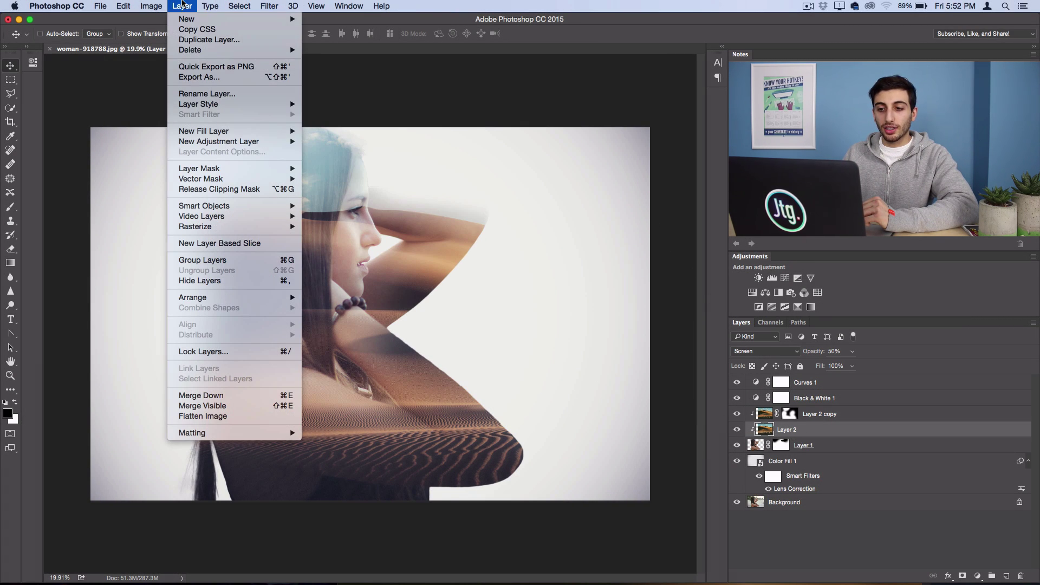
pyautogui.moveTo(217, 168)
pyautogui.click(362, 170)
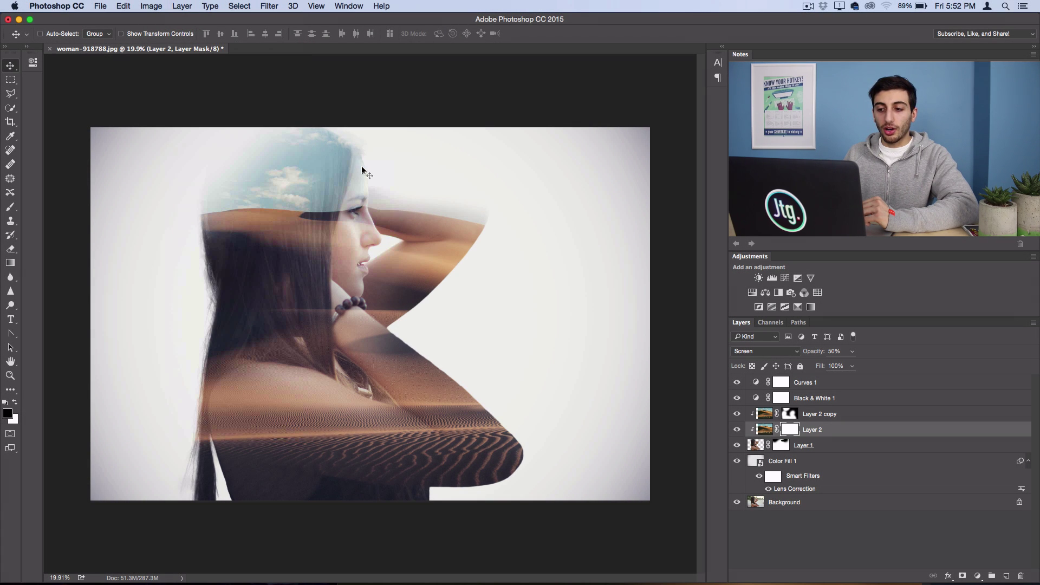
# Enlarge the brush to 300 px for painting the mask, then select Layer 2 copy's mask.
pyautogui.click(11, 207)
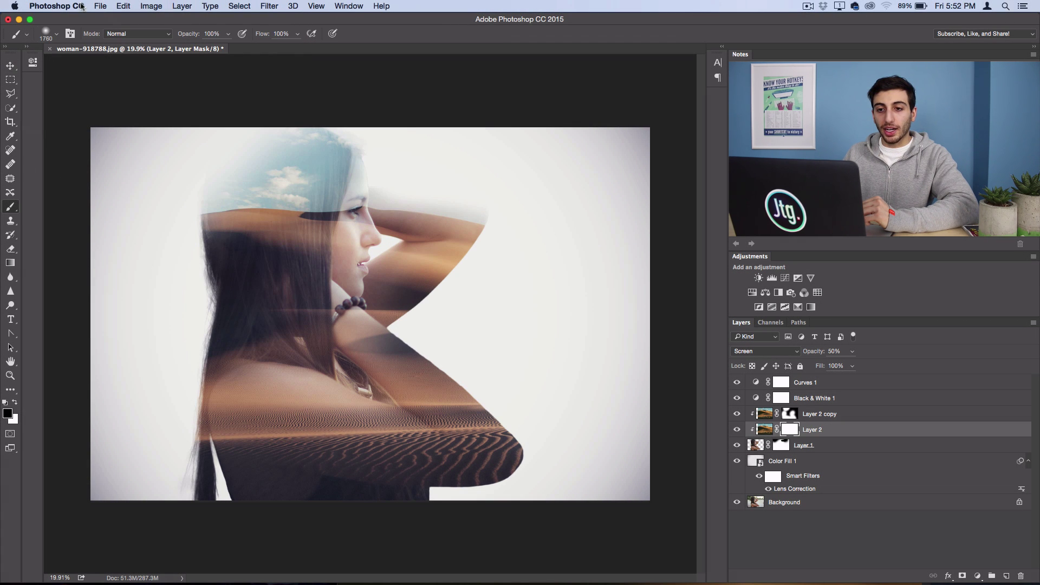
pyautogui.click(58, 35)
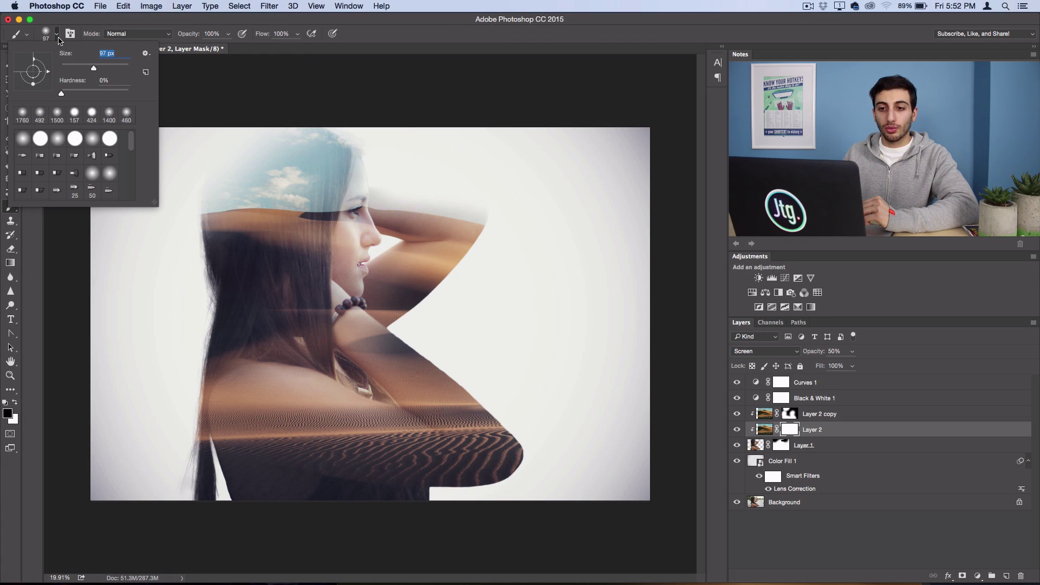
pyautogui.press('Return')
pyautogui.press(']')
pyautogui.press(']')
pyautogui.press(']')
pyautogui.press(']')
pyautogui.press(']')
pyautogui.press(']')
pyautogui.press(']')
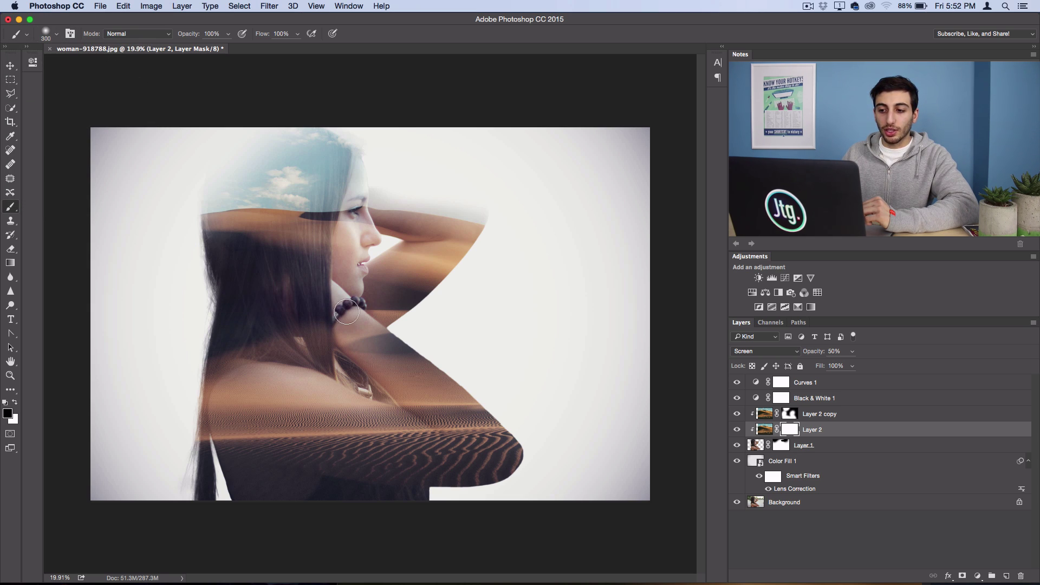
pyautogui.click(790, 415)
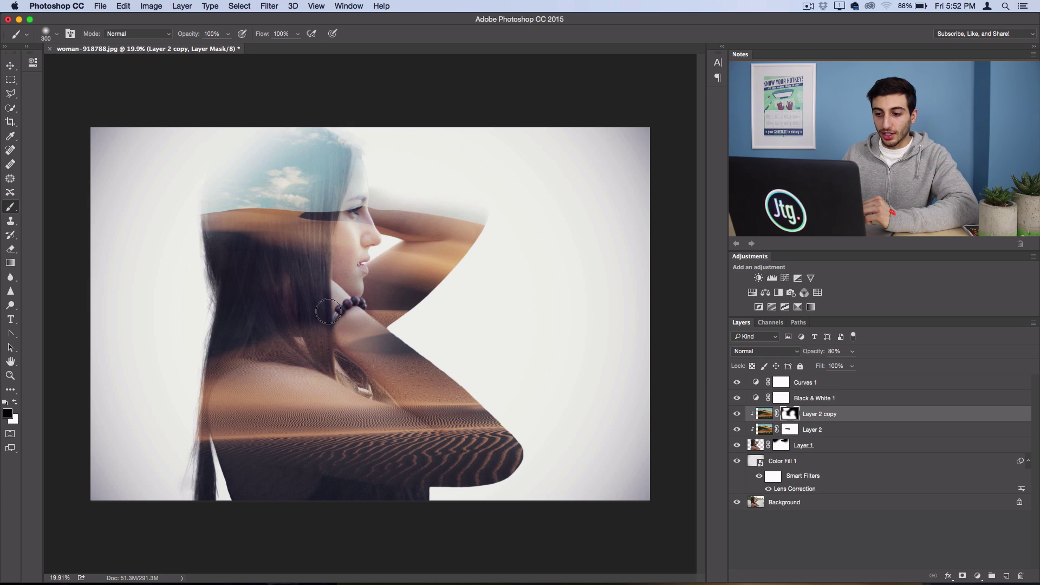